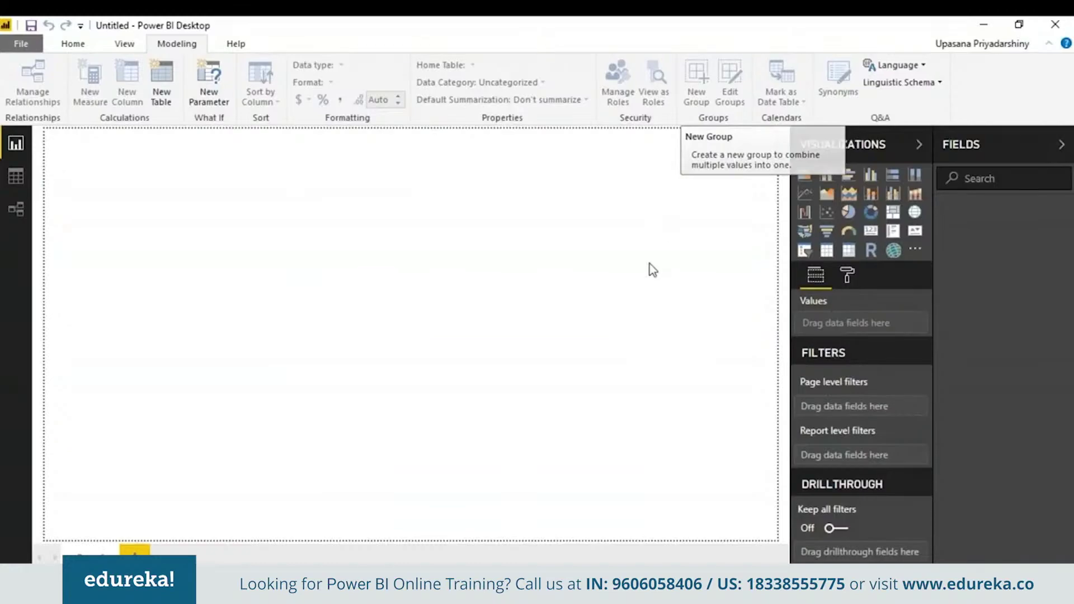
Step: Delete the trial clustered column chart so the report page is empty
{"action": "left_click", "coordinate": [870, 177]}
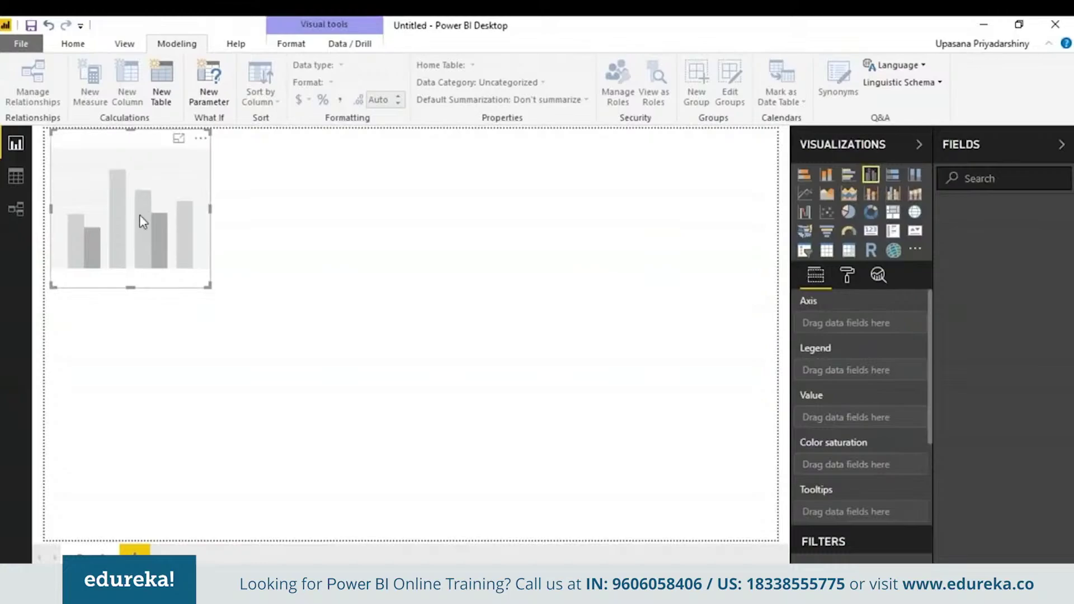
{"action": "key", "text": "Delete"}
Step: Import Sheet1 from the 'actual vs target' Excel workbook into the report
{"action": "left_click", "coordinate": [89, 47]}
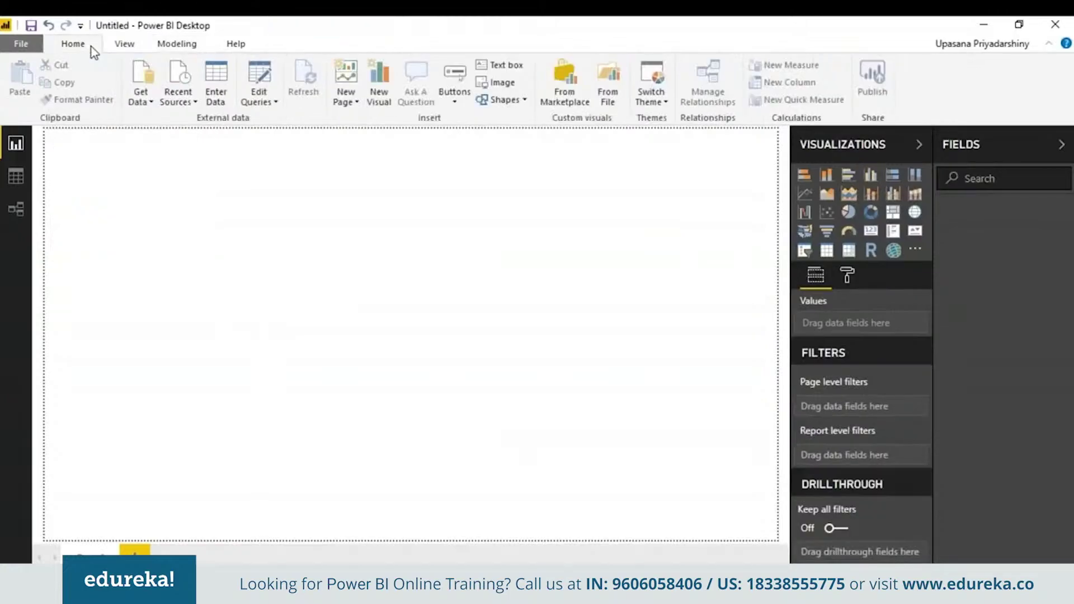
{"action": "left_click", "coordinate": [150, 96]}
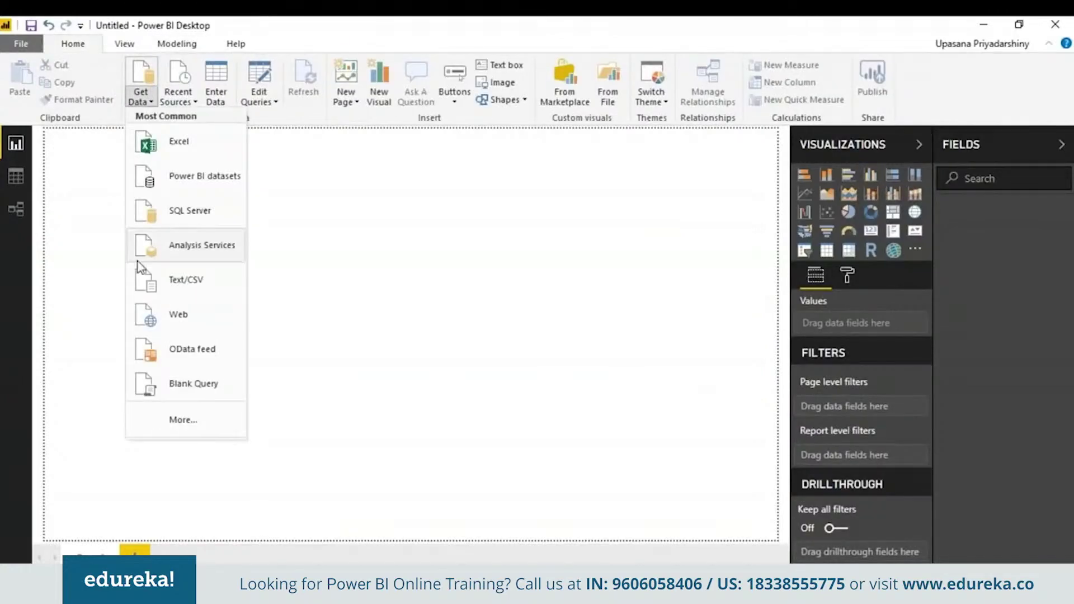
{"action": "left_click", "coordinate": [180, 146]}
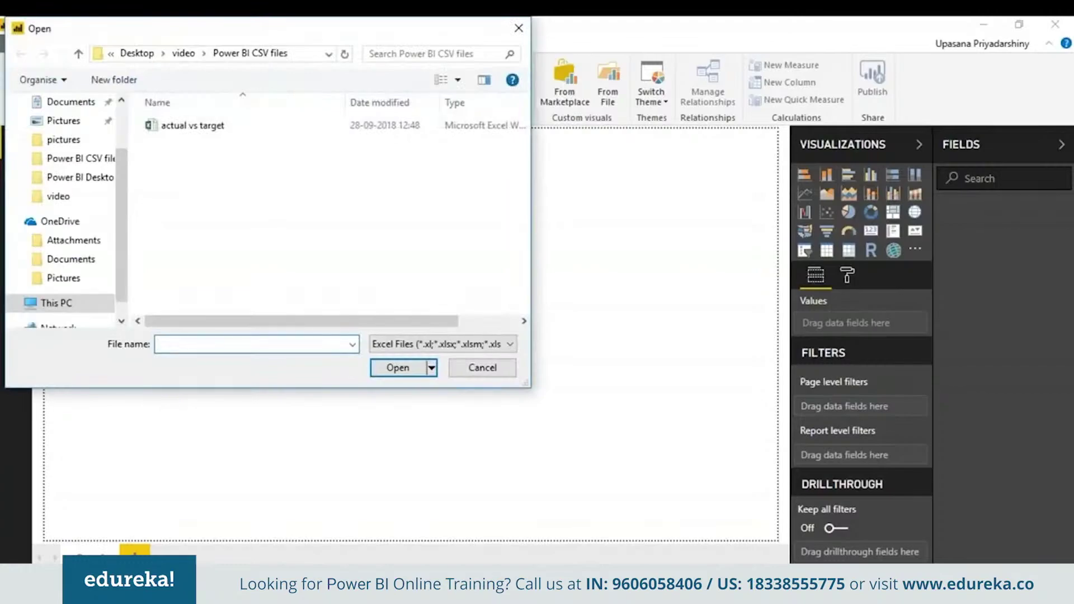
{"action": "double_click", "coordinate": [185, 125]}
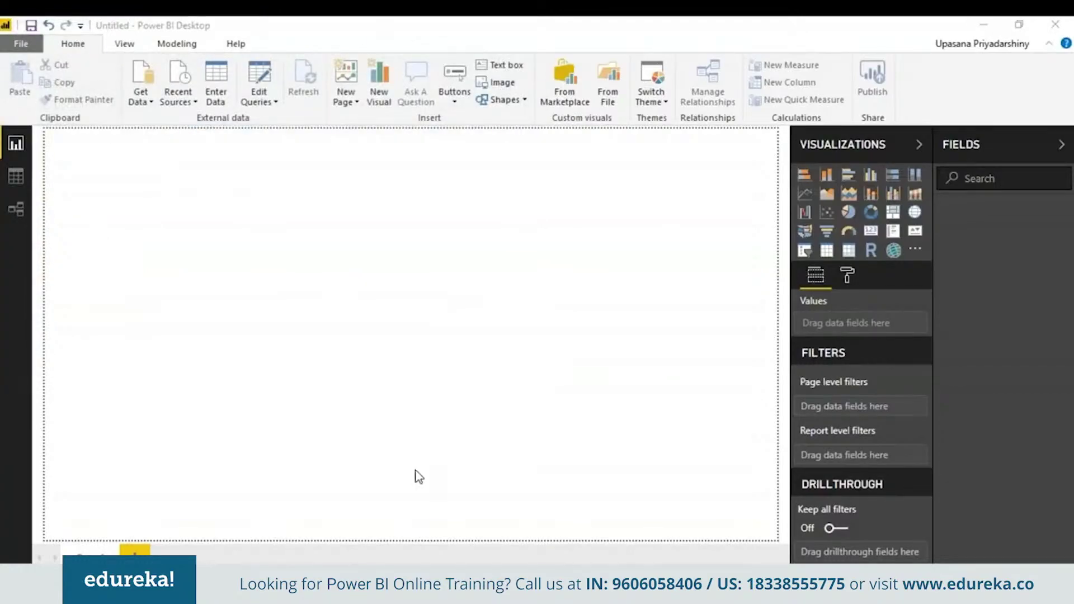
{"action": "left_click", "coordinate": [238, 157]}
{"action": "left_click", "coordinate": [720, 554]}
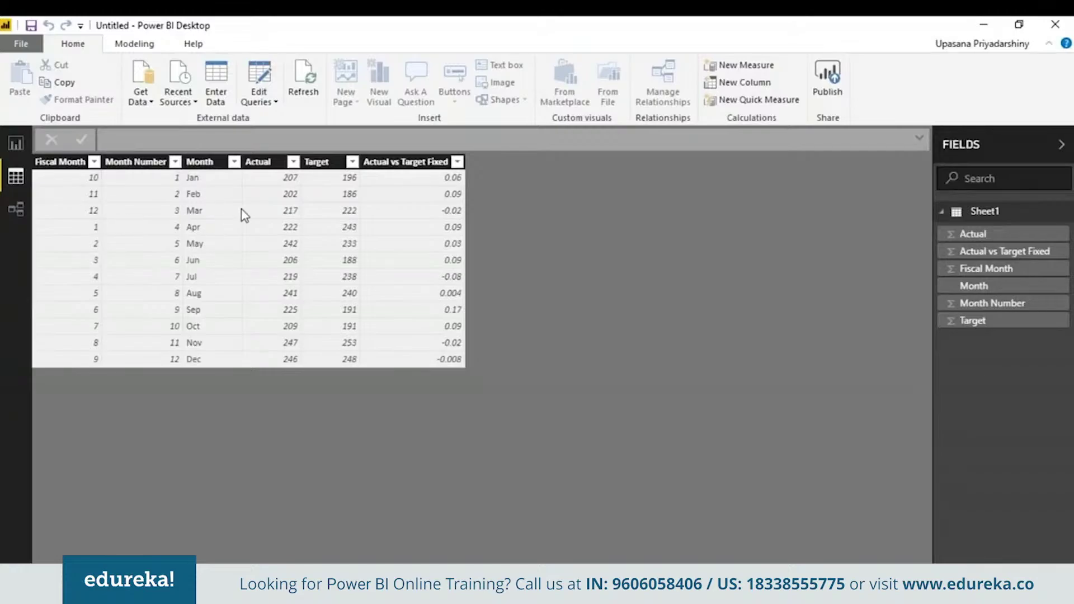
Step: Add a page-wide clustered column chart with Month on the axis and Actual as values
{"action": "left_click", "coordinate": [19, 142]}
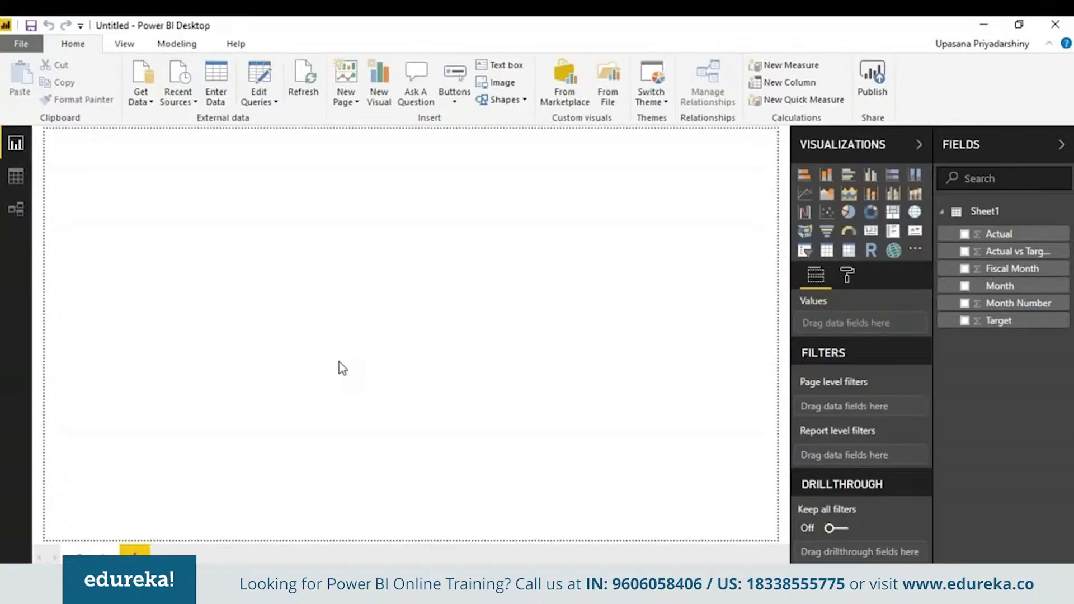
{"action": "left_click", "coordinate": [870, 174]}
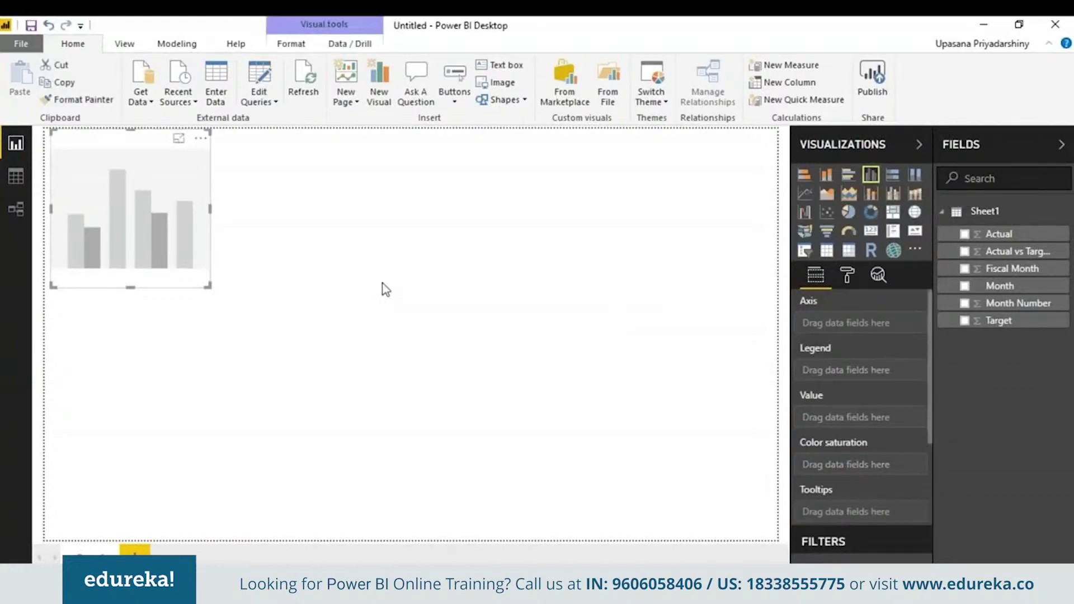
{"action": "left_click_drag", "start_coordinate": [211, 288], "coordinate": [833, 535]}
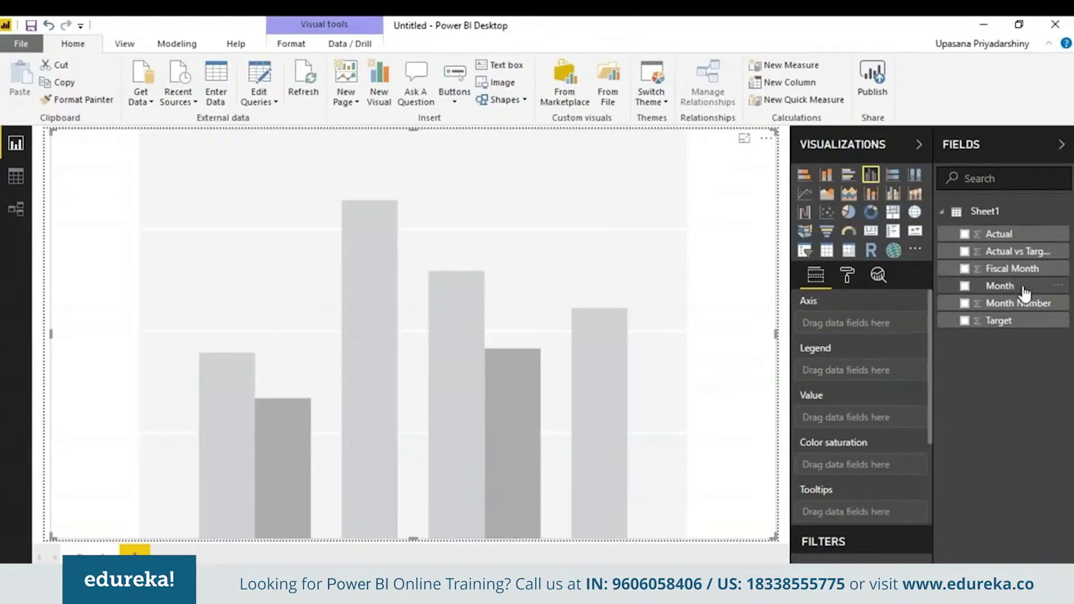
{"action": "left_click_drag", "start_coordinate": [1025, 287], "coordinate": [856, 324]}
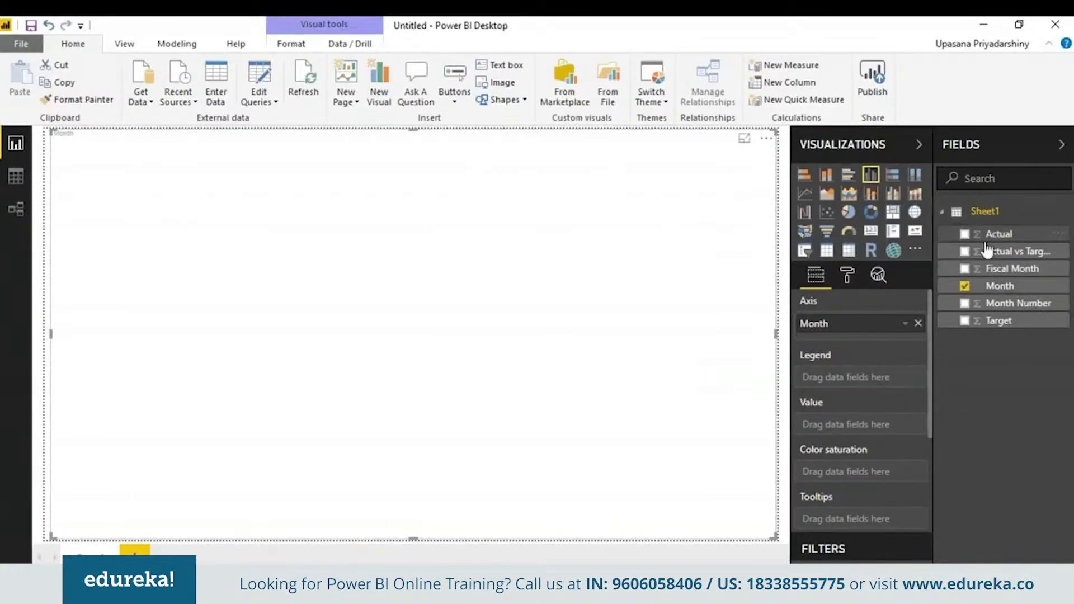
{"action": "left_click_drag", "start_coordinate": [991, 239], "coordinate": [482, 308]}
{"action": "mouse_move", "coordinate": [481, 308]}
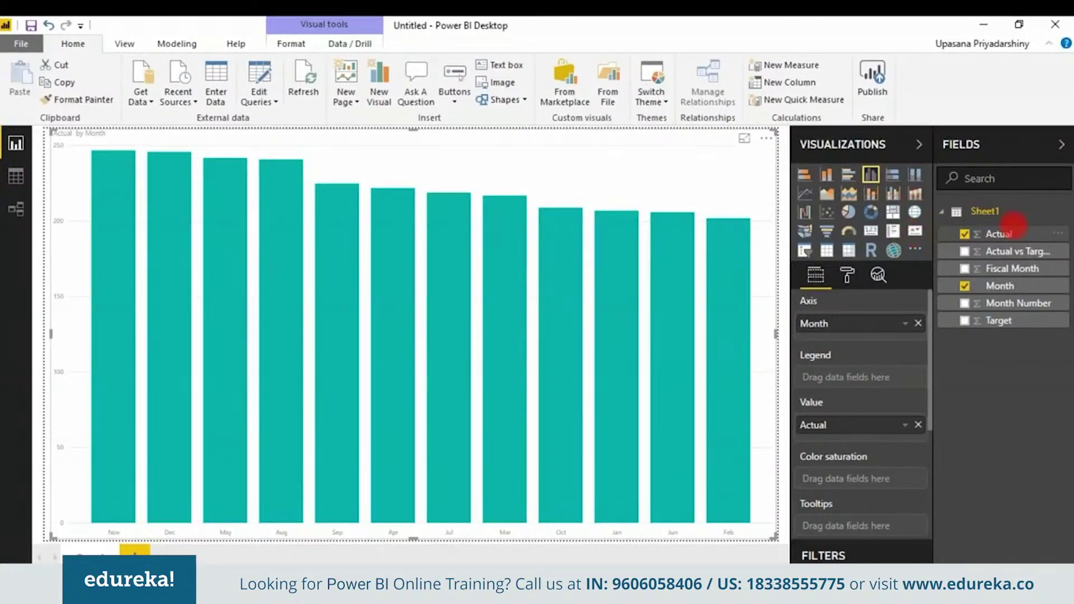
Step: Convert the chart to a KPI with Target as goal, narrowed to the page's left side
{"action": "left_click", "coordinate": [917, 236]}
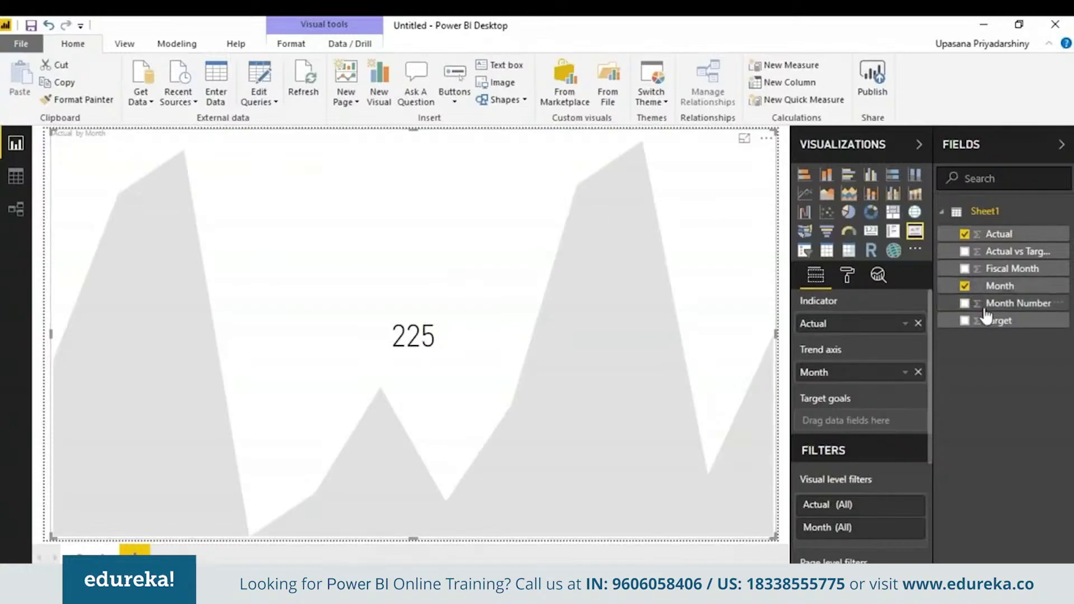
{"action": "left_click_drag", "start_coordinate": [974, 328], "coordinate": [875, 397]}
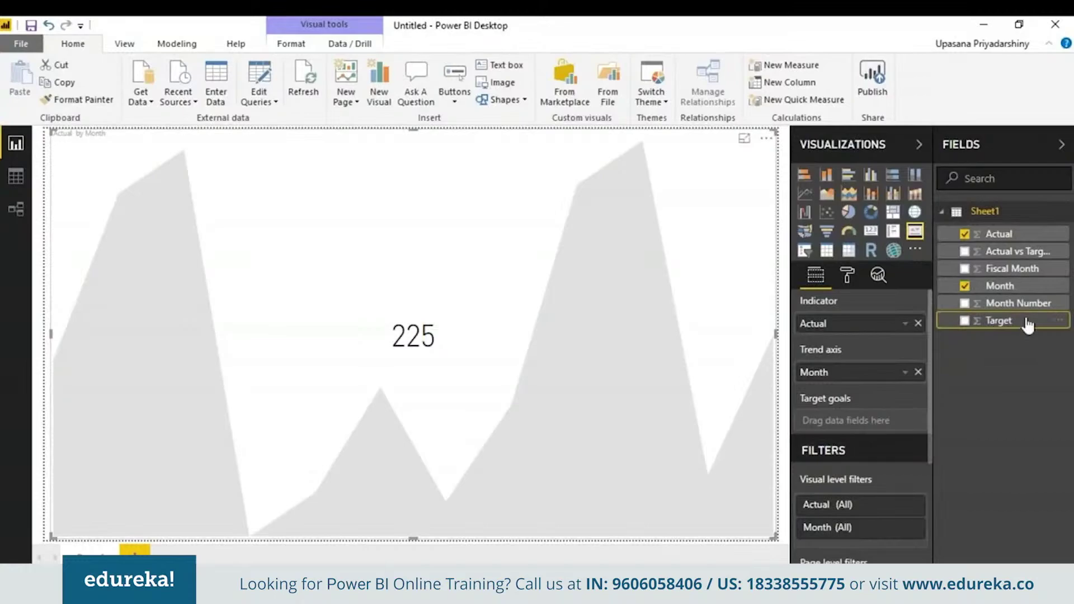
{"action": "left_click_drag", "start_coordinate": [1029, 325], "coordinate": [873, 423]}
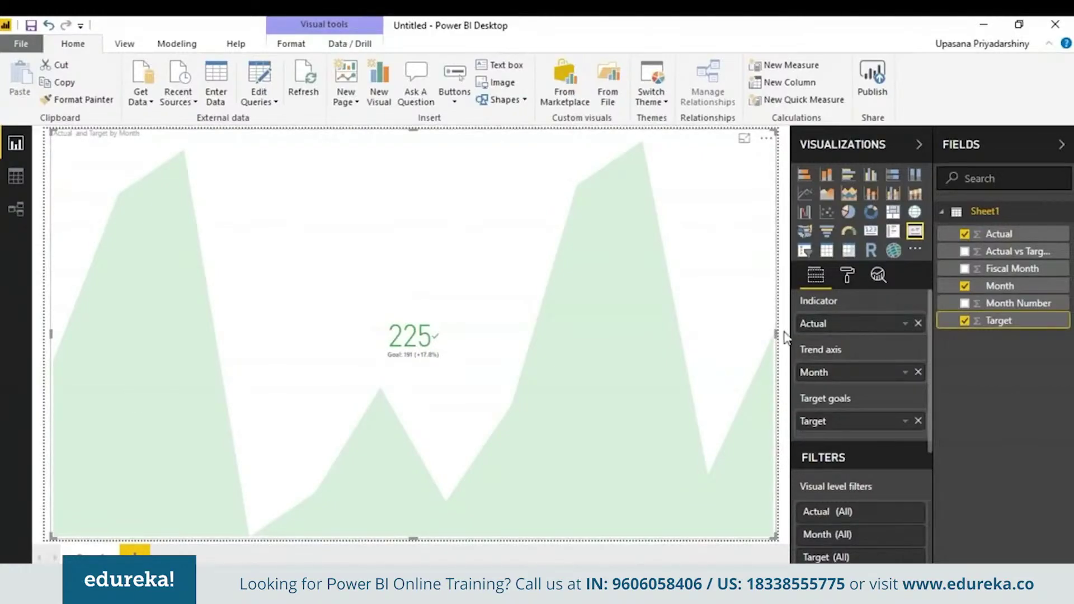
{"action": "left_click_drag", "start_coordinate": [777, 336], "coordinate": [412, 338]}
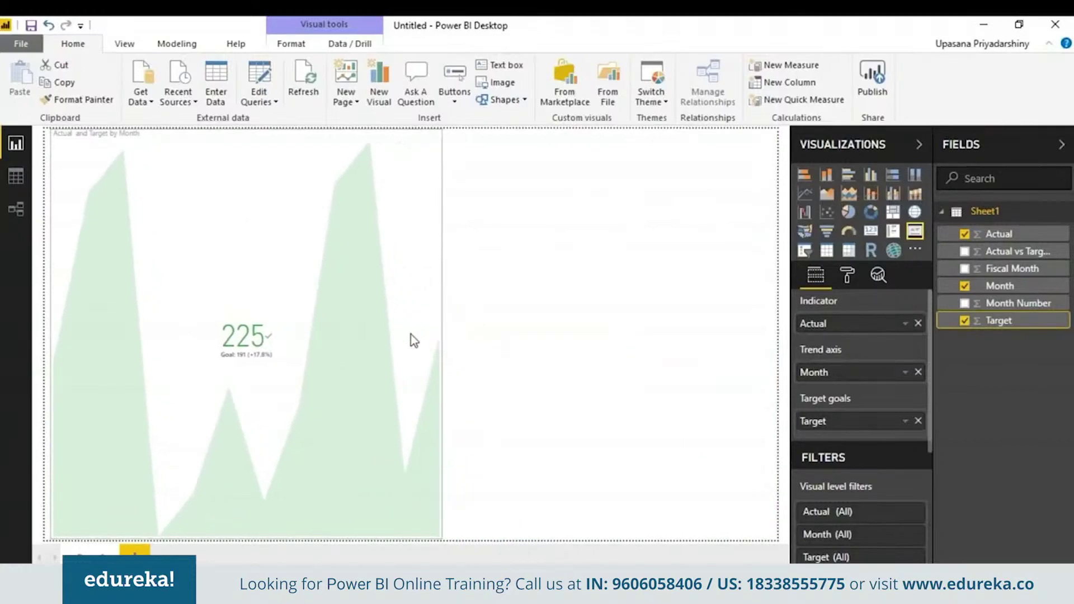
Step: Add a table beside the KPI listing Month, Actual and Target
{"action": "left_click", "coordinate": [444, 331]}
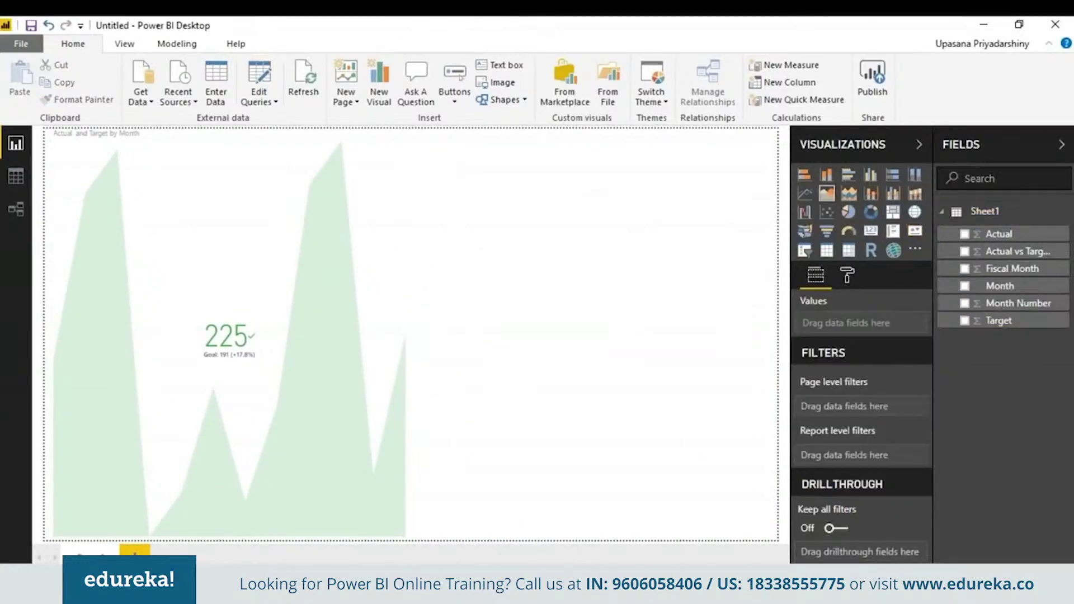
{"action": "left_click", "coordinate": [826, 252]}
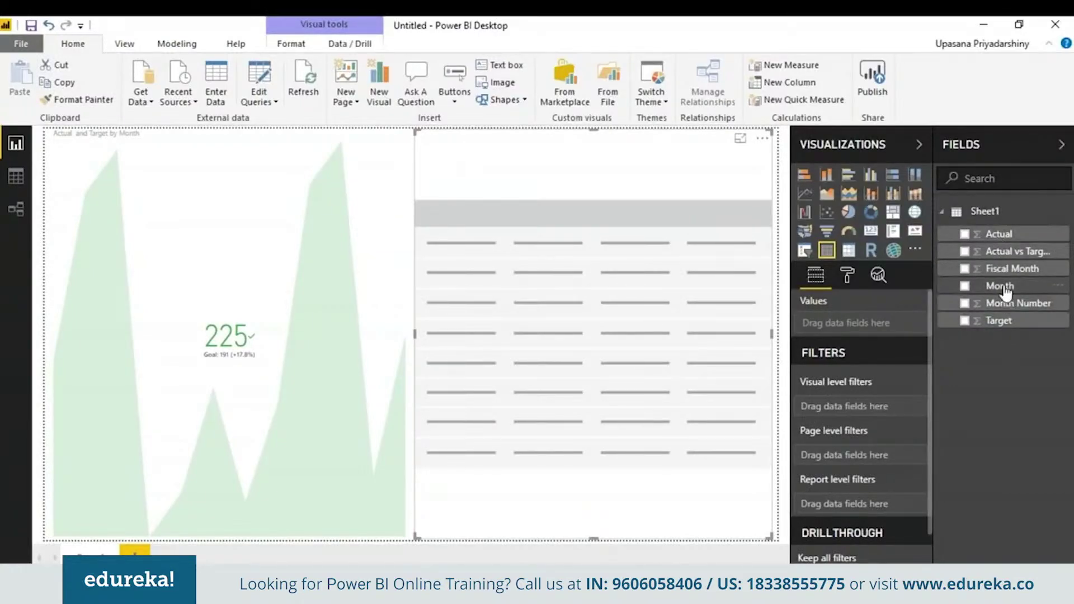
{"action": "left_click_drag", "start_coordinate": [1000, 286], "coordinate": [713, 280]}
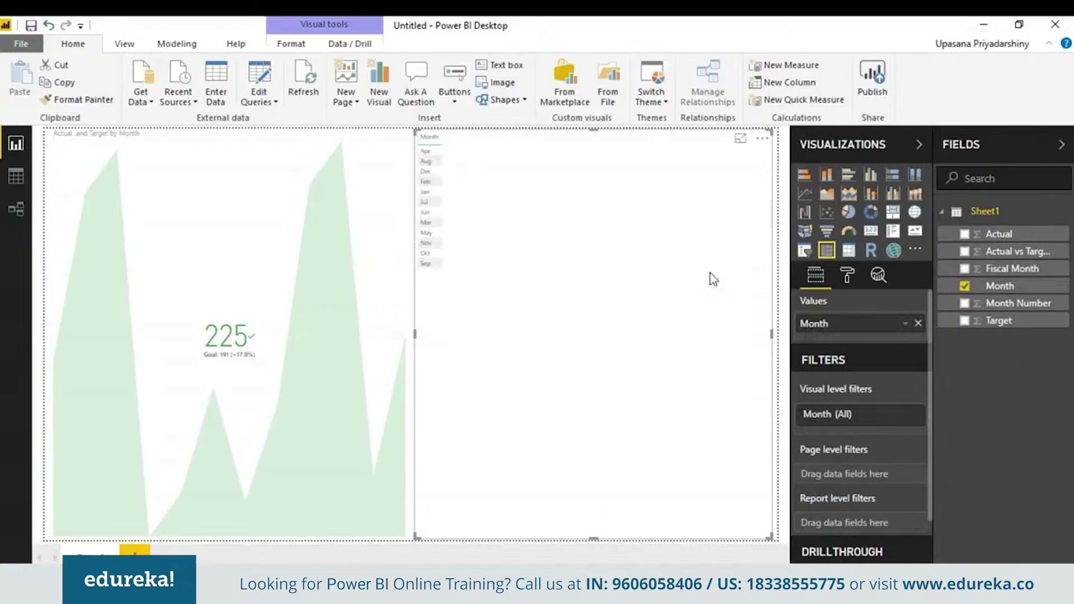
{"action": "left_click", "coordinate": [998, 234]}
{"action": "left_click_drag", "start_coordinate": [999, 320], "coordinate": [861, 361]}
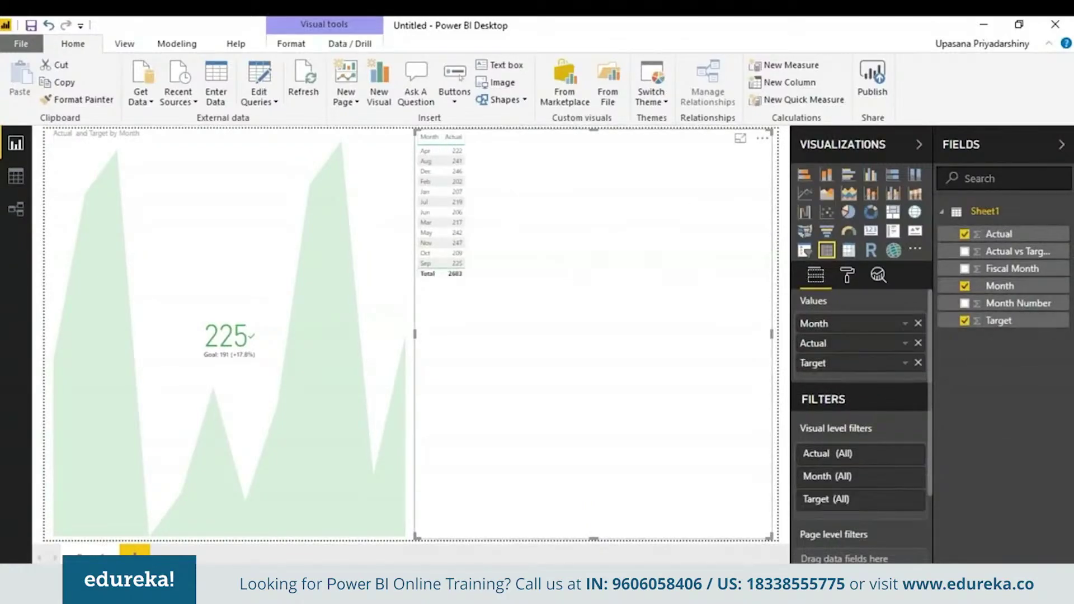
Step: Raise the table text size from 8 to 20 and shrink the table to fit its contents
{"action": "left_click", "coordinate": [849, 274]}
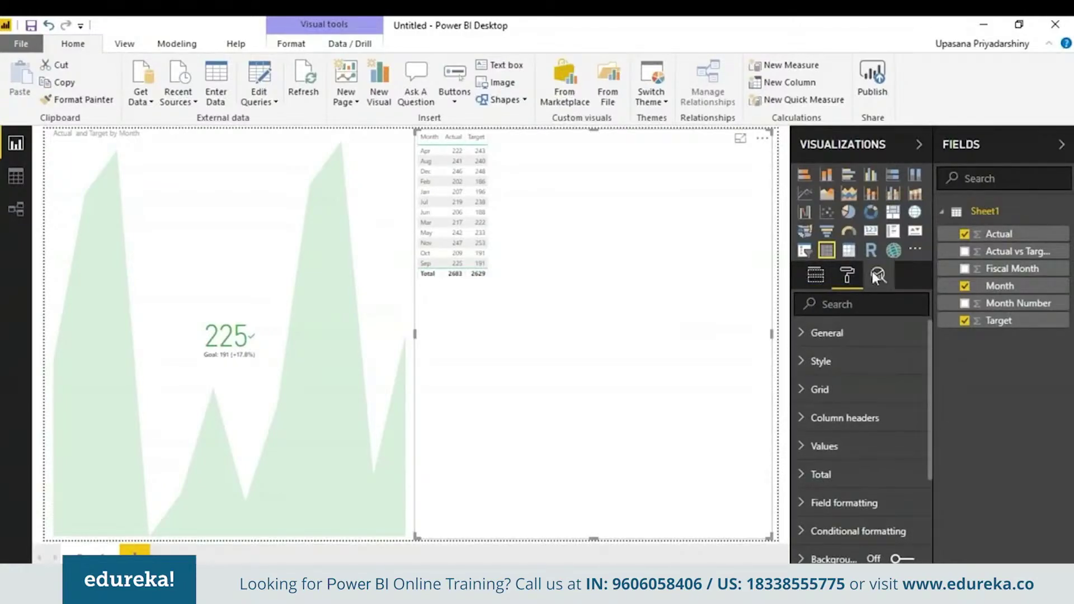
{"action": "left_click", "coordinate": [881, 365]}
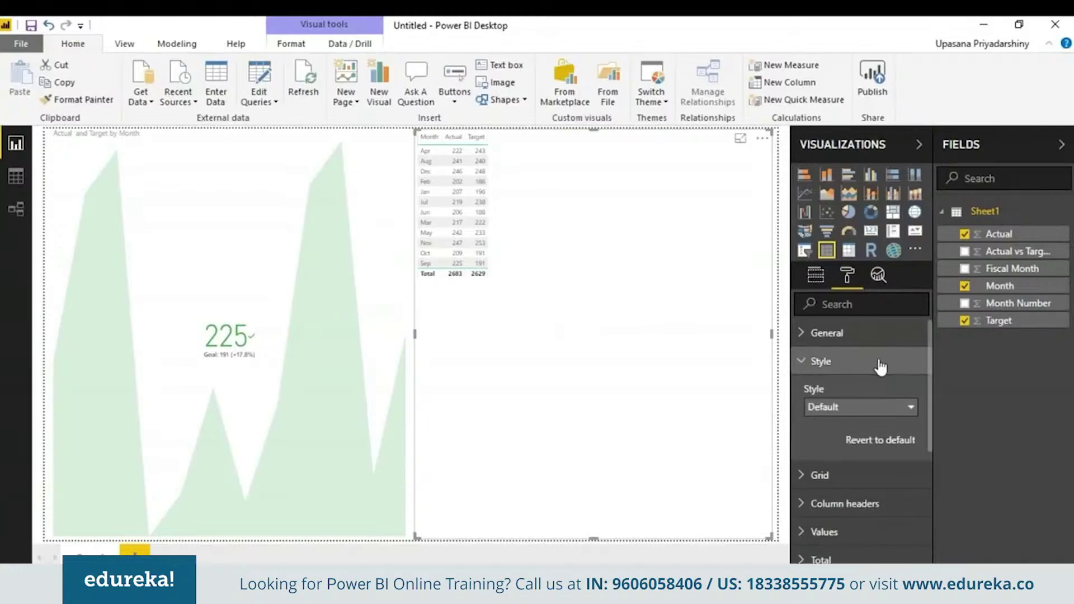
{"action": "left_click", "coordinate": [882, 336]}
{"action": "left_click_drag", "start_coordinate": [929, 358], "coordinate": [934, 503]}
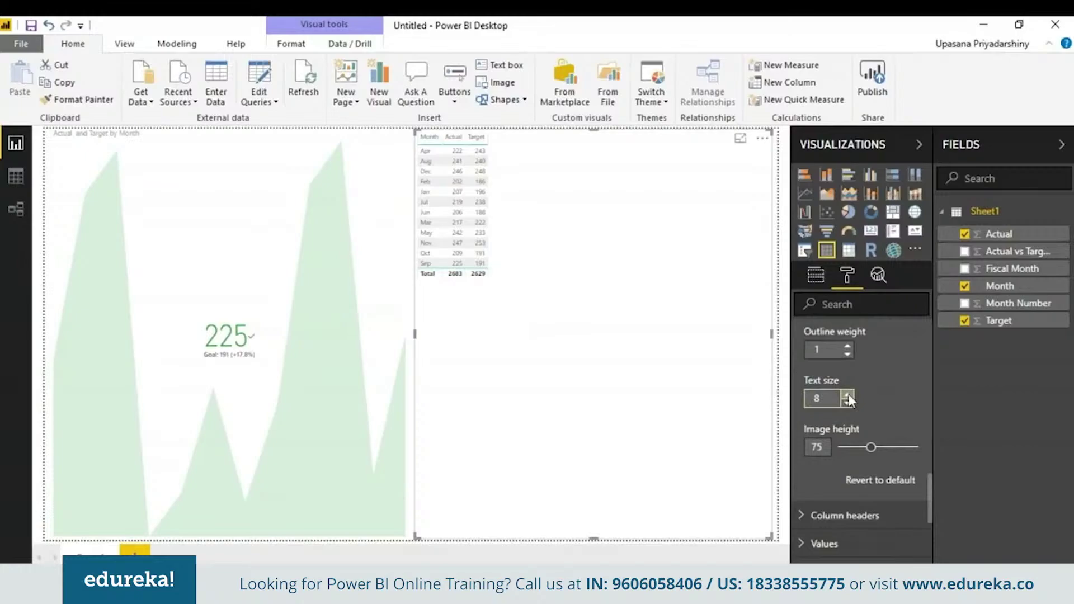
{"action": "left_click_drag", "start_coordinate": [848, 395], "coordinate": [848, 395]}
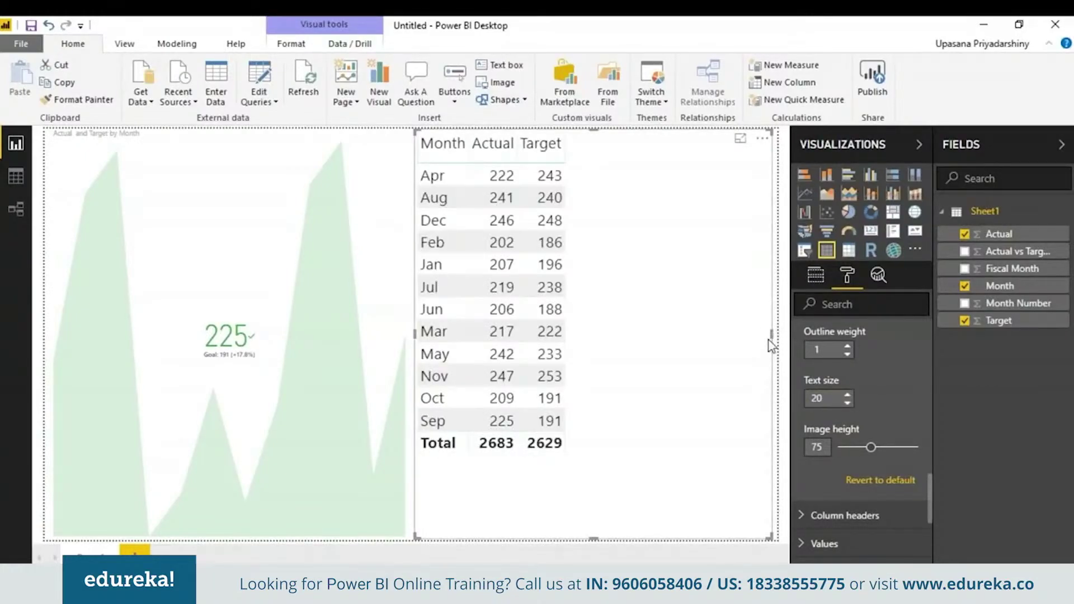
{"action": "left_click_drag", "start_coordinate": [771, 334], "coordinate": [581, 325]}
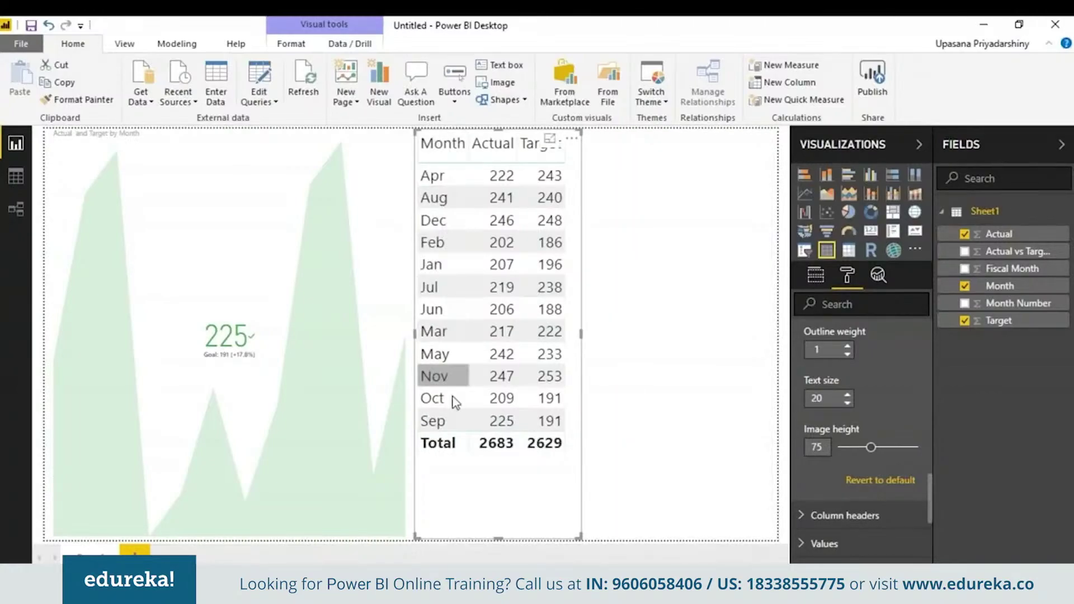
{"action": "left_click_drag", "start_coordinate": [498, 539], "coordinate": [497, 460]}
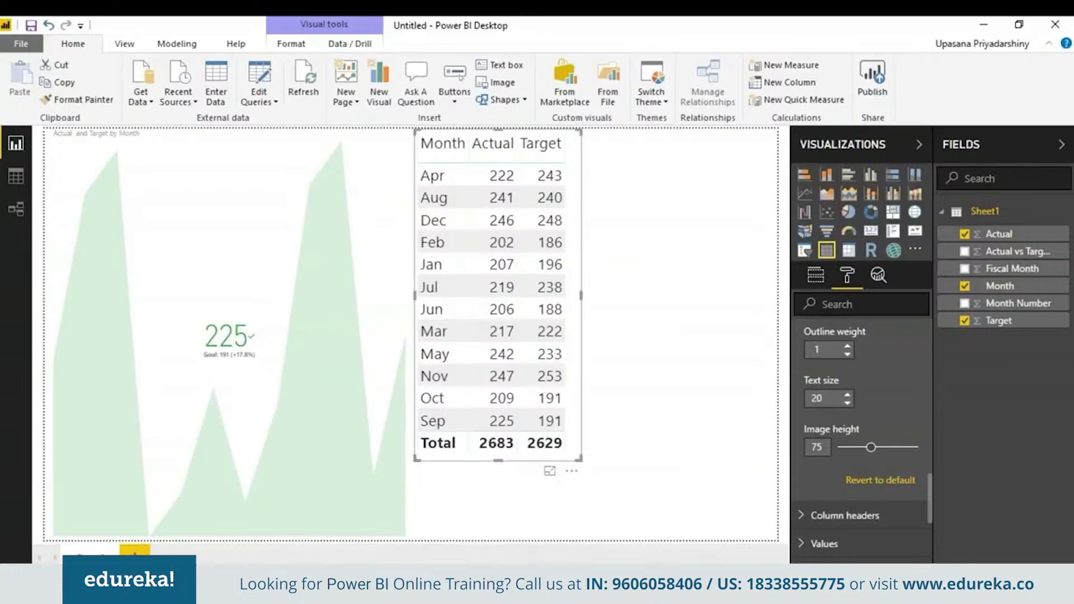
{"action": "left_click", "coordinate": [623, 395]}
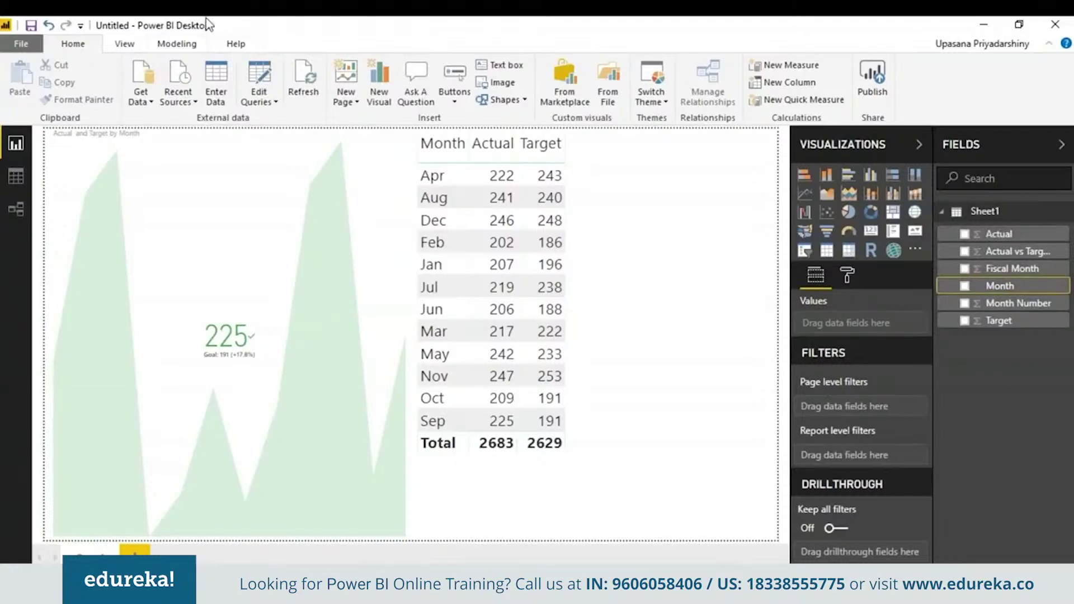
Step: Sort the Month column by Month Number so months run Jan through Dec
{"action": "left_click", "coordinate": [192, 40]}
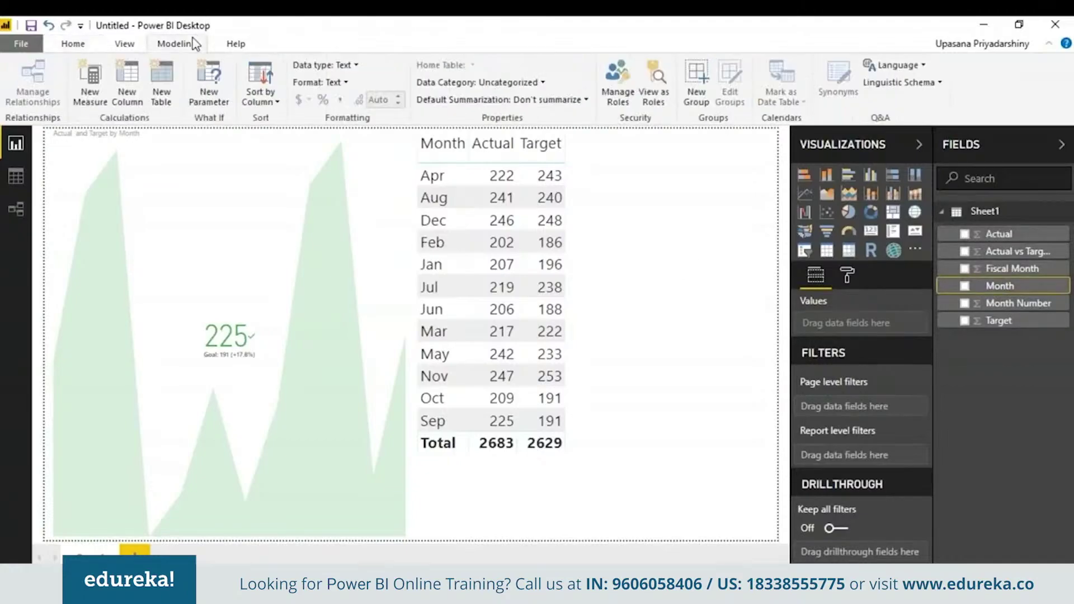
{"action": "left_click", "coordinate": [269, 105]}
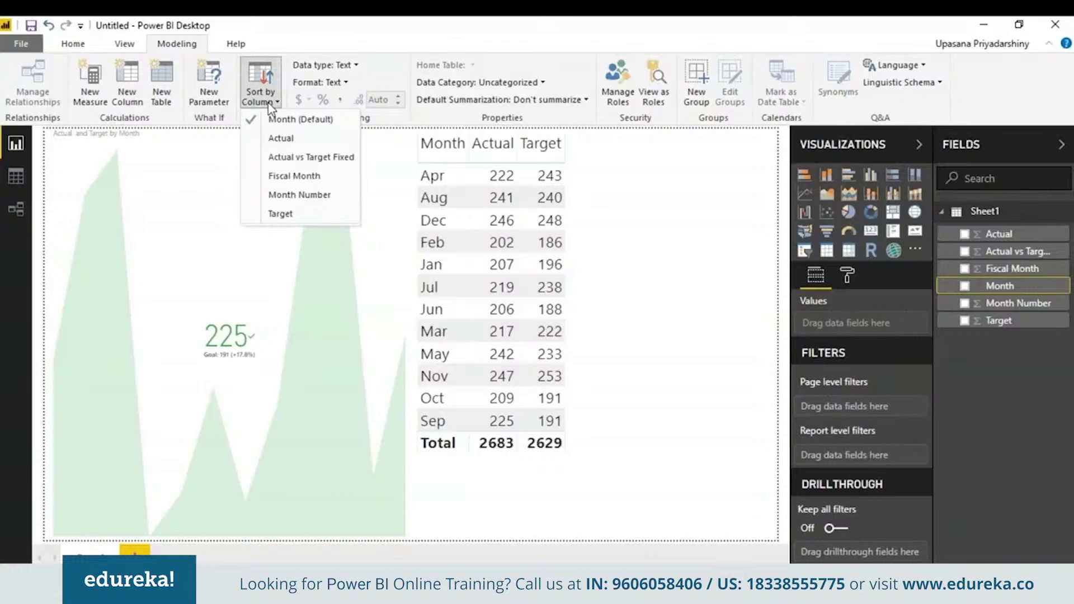
{"action": "left_click", "coordinate": [279, 196]}
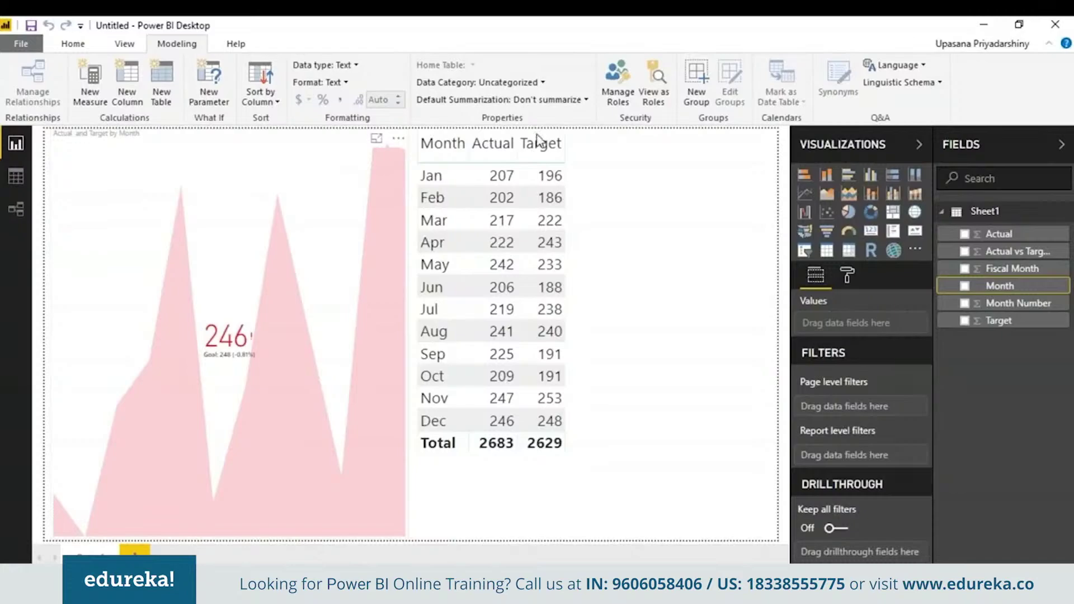
{"action": "left_click", "coordinate": [136, 291]}
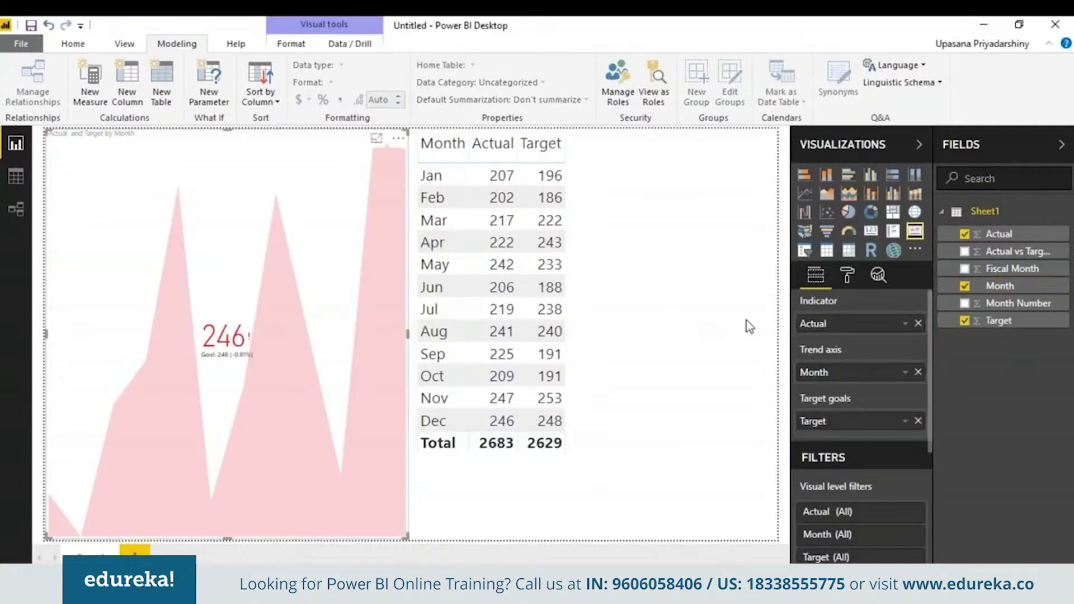
Step: In the KPI's format pane, look over Indicator and Trend axis, then expand Goals
{"action": "left_click", "coordinate": [846, 274]}
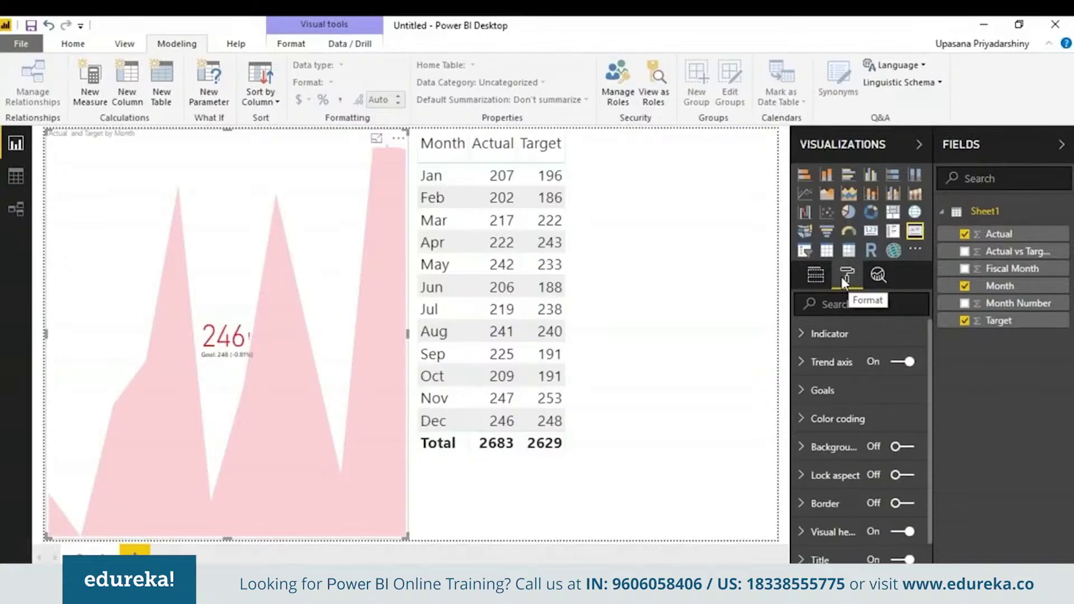
{"action": "left_click", "coordinate": [851, 333]}
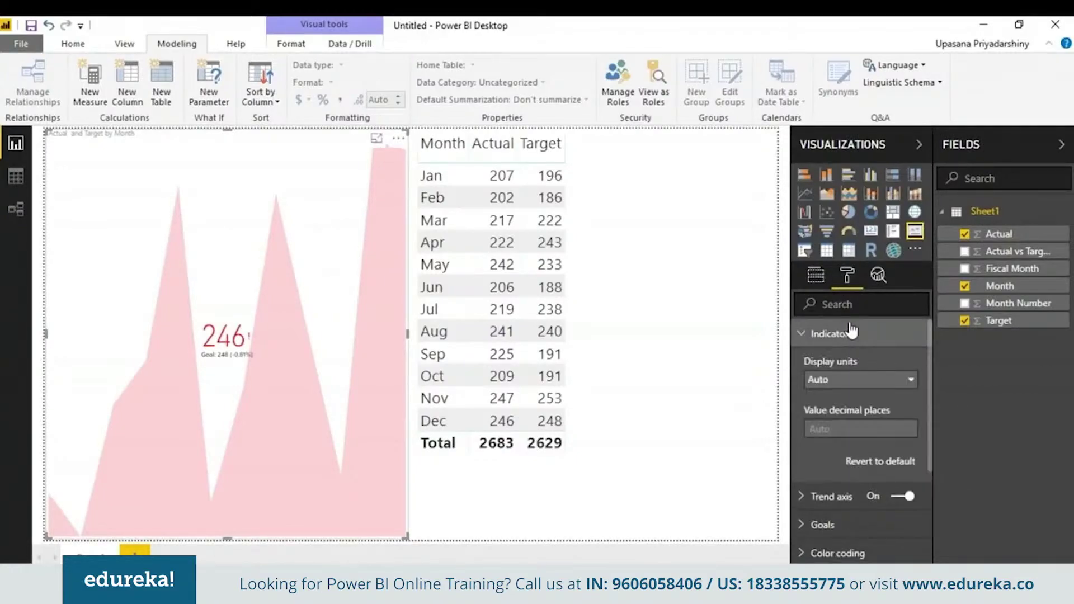
{"action": "left_click", "coordinate": [804, 336]}
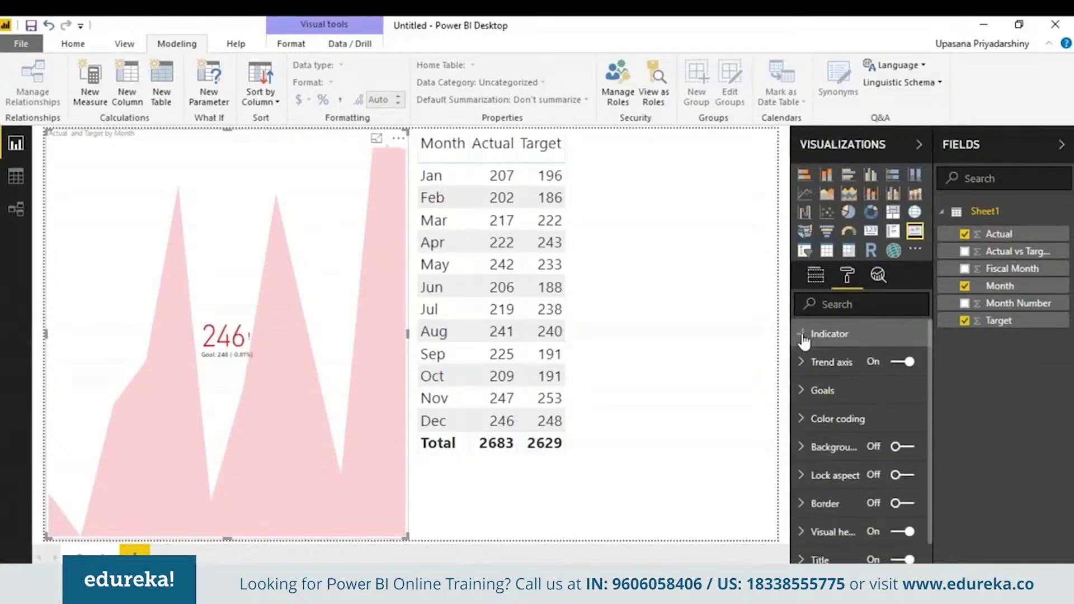
{"action": "left_click", "coordinate": [806, 363]}
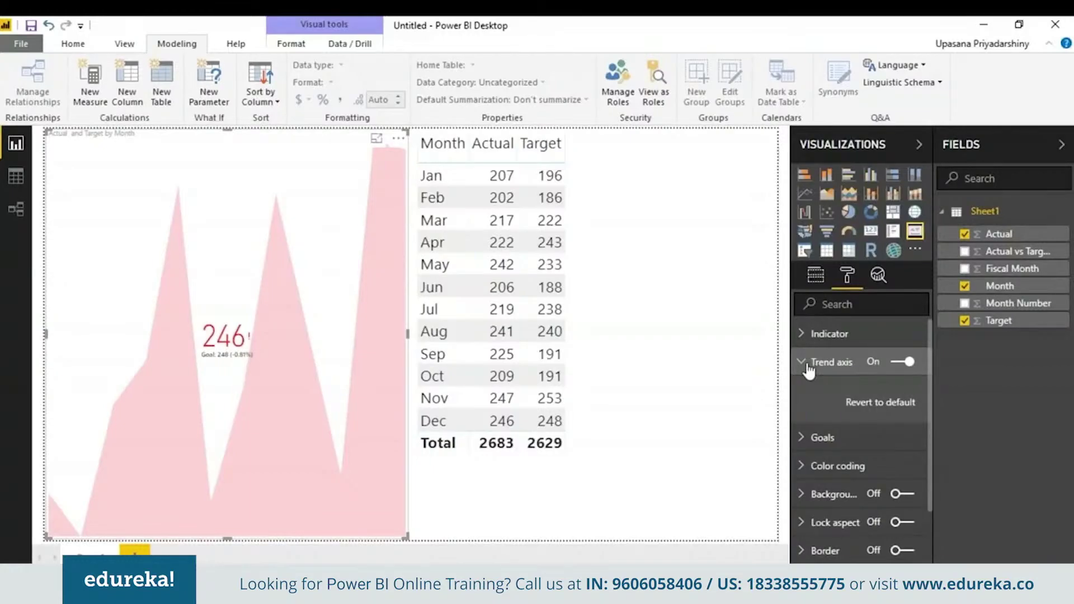
{"action": "left_click", "coordinate": [808, 365]}
{"action": "left_click", "coordinate": [813, 396]}
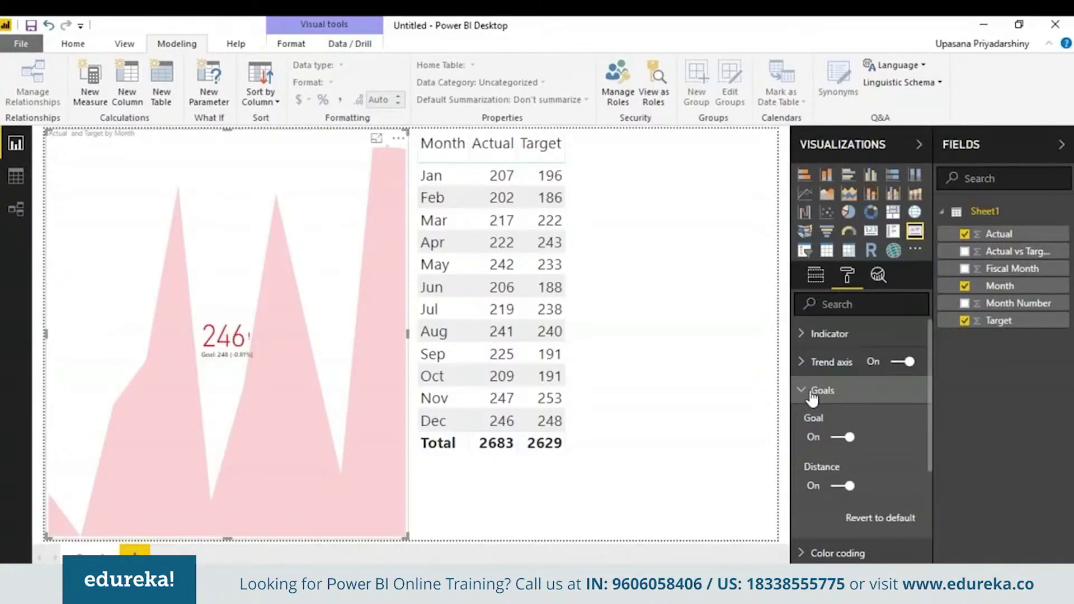
Step: Keep the KPI colour-coding direction as High is good, with green good and red bad
{"action": "left_click", "coordinate": [814, 392]}
{"action": "left_click", "coordinate": [828, 420]}
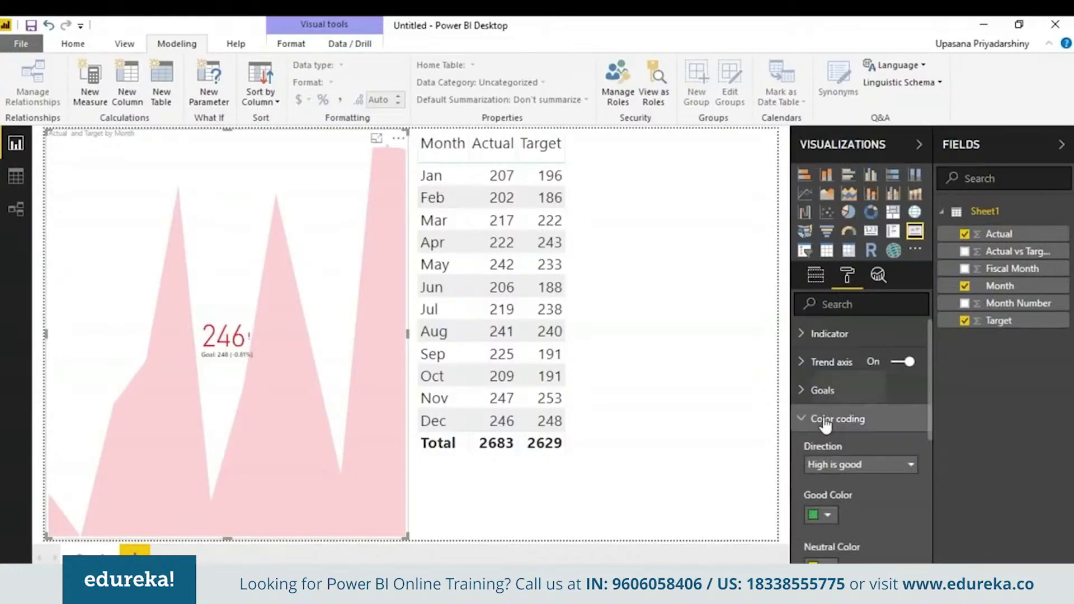
{"action": "scroll", "coordinate": [928, 398], "scroll_direction": "down", "scroll_amount": 3}
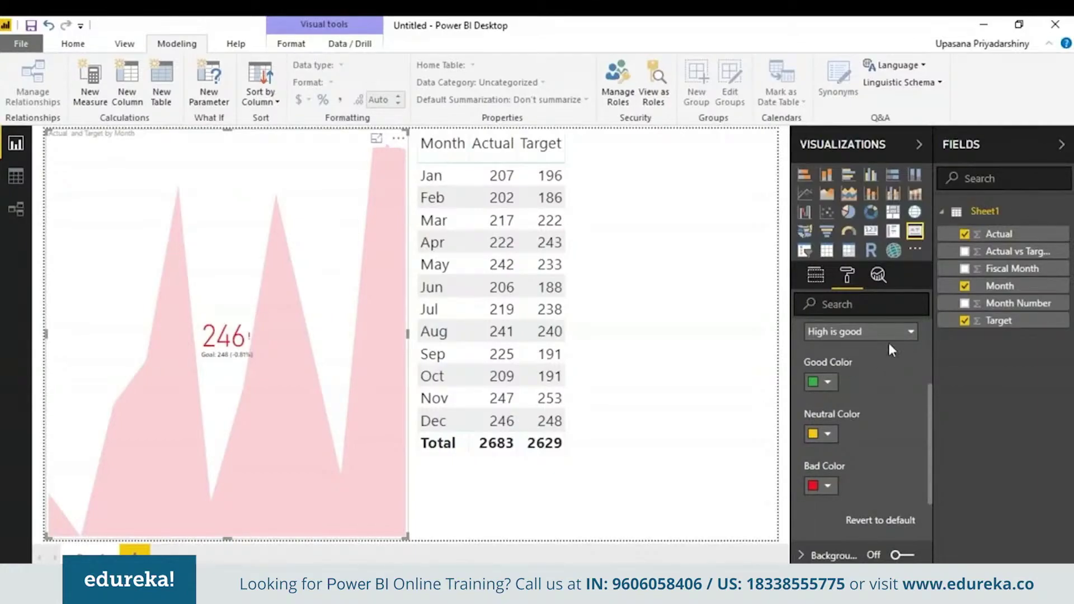
{"action": "left_click", "coordinate": [910, 332]}
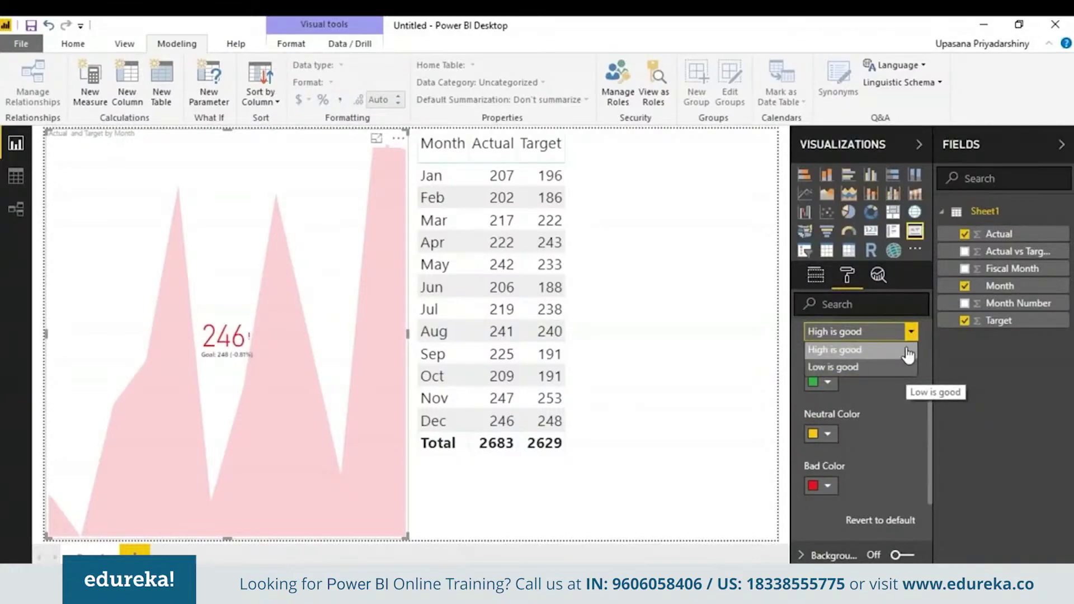
{"action": "left_click", "coordinate": [906, 350]}
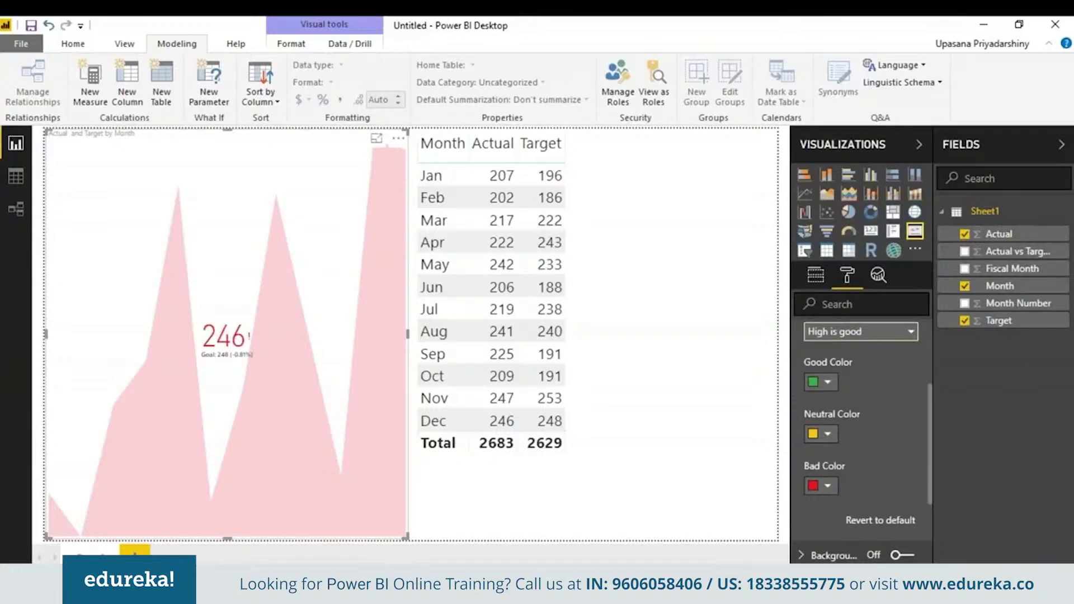
{"action": "left_click", "coordinate": [889, 334]}
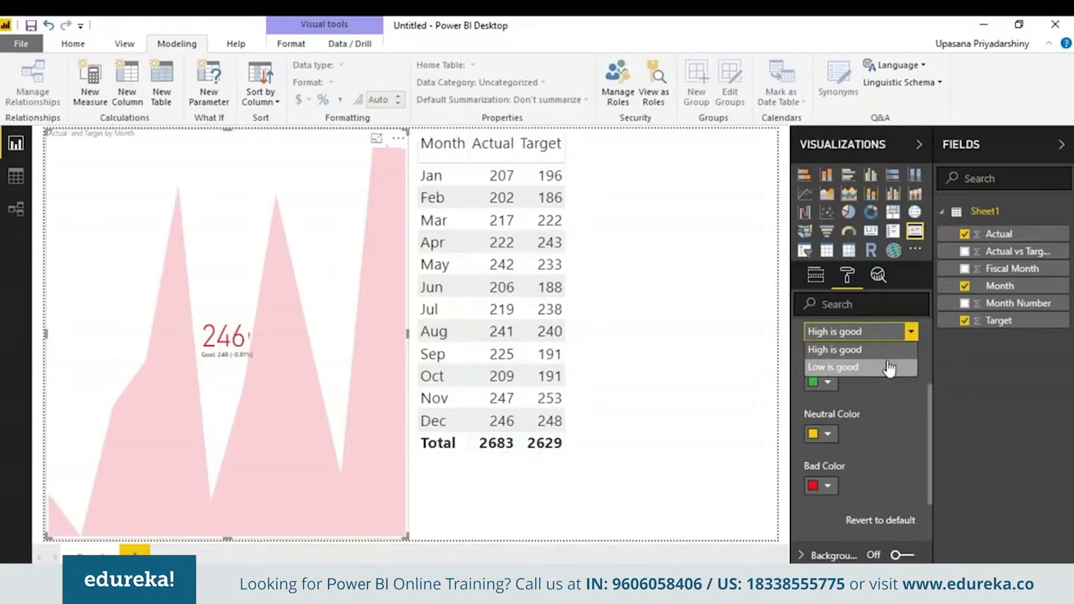
{"action": "left_click", "coordinate": [886, 352]}
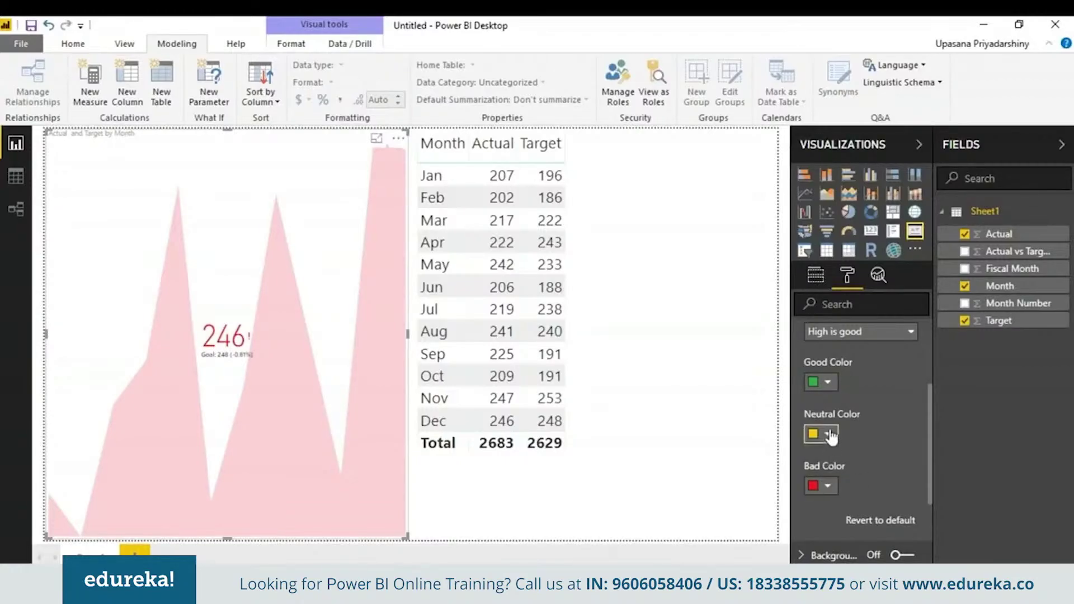
Step: Return to the KPI's fields, then select the monthly table and open its options menu
{"action": "left_click", "coordinate": [817, 274]}
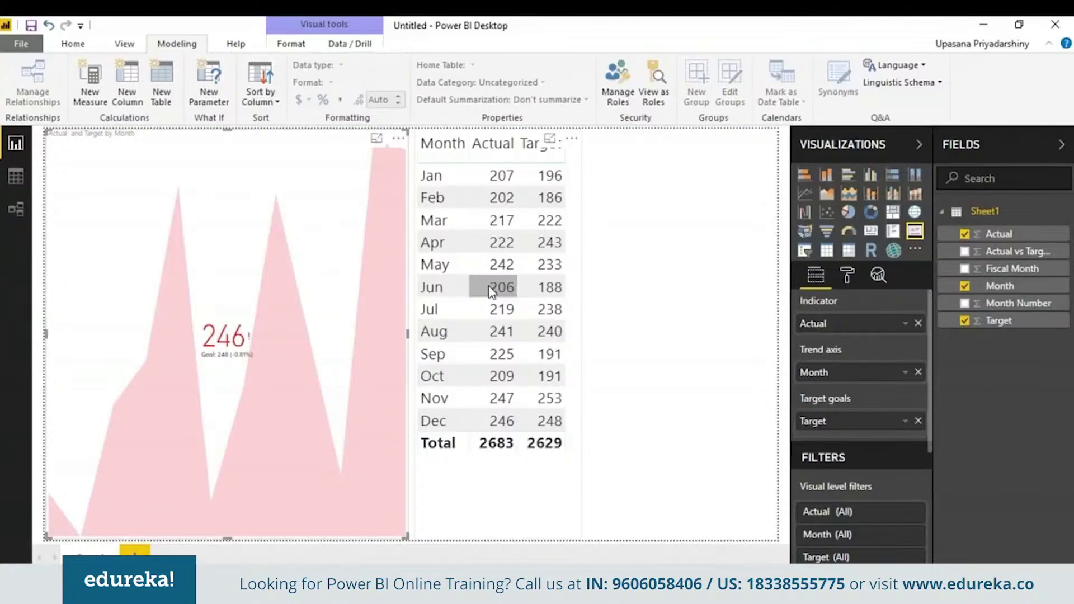
{"action": "left_click", "coordinate": [436, 224]}
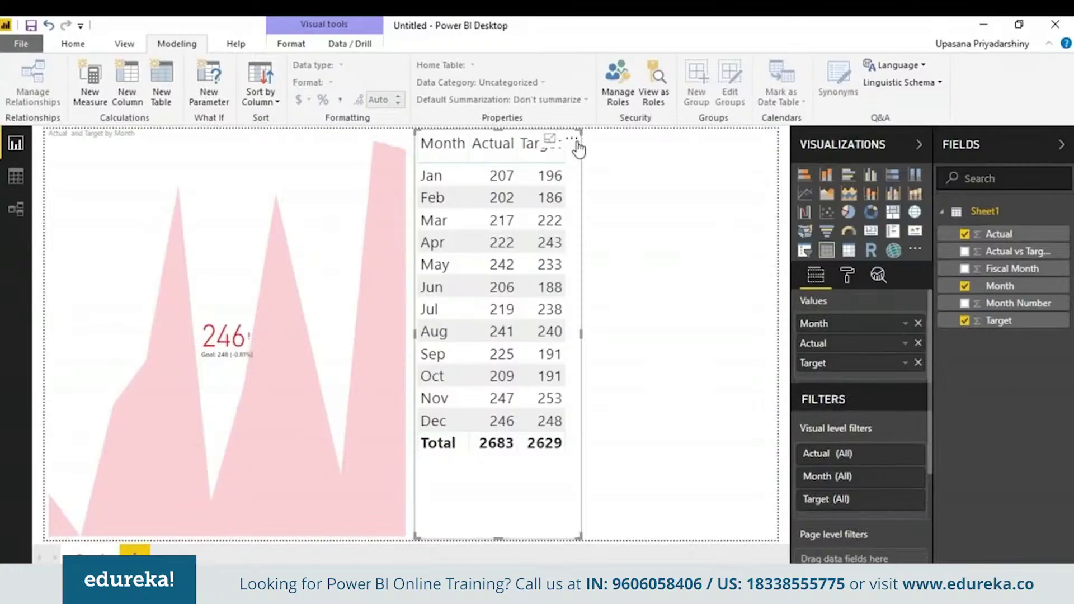
{"action": "left_click", "coordinate": [579, 143]}
Step: Delete the table and create measure Progress = "Progress this year=" & SUM(Sheet1[Actual])
{"action": "left_click", "coordinate": [619, 192]}
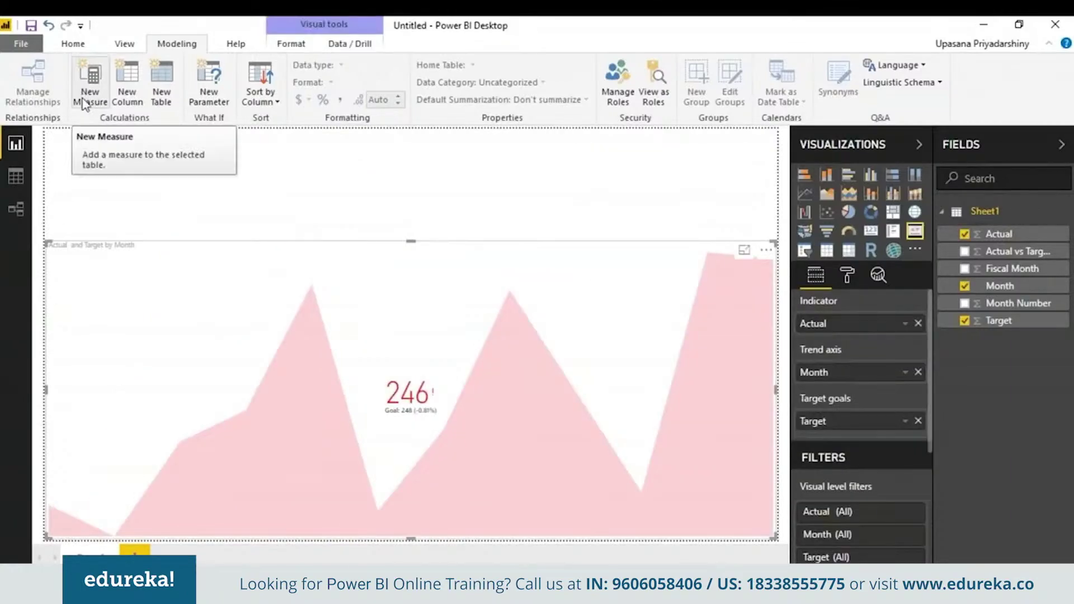
{"action": "left_click", "coordinate": [90, 84]}
{"action": "type", "text": "P"}
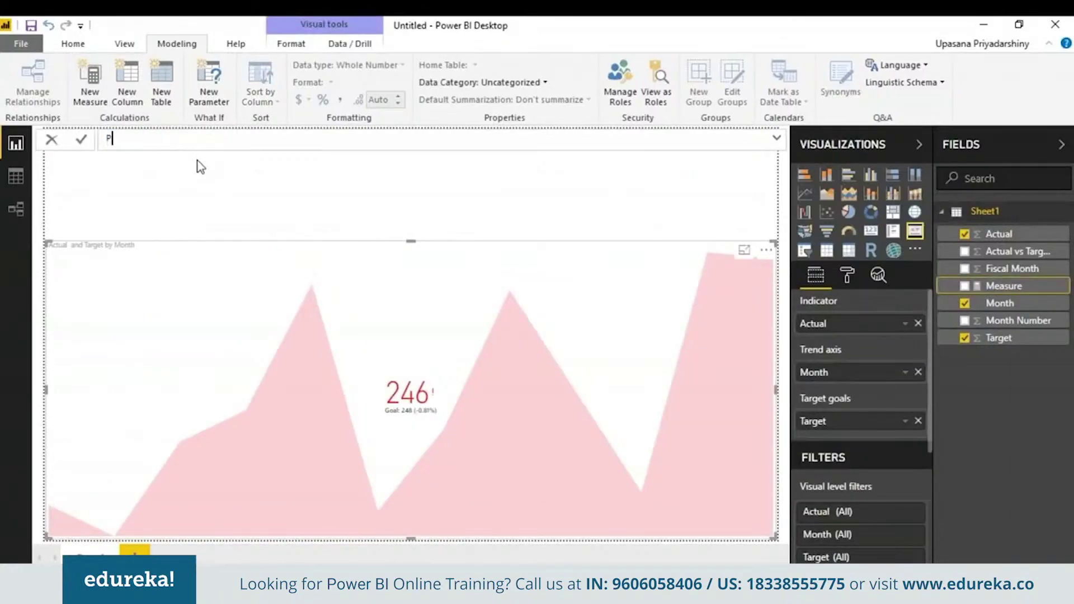
{"action": "type", "text": "rogress"}
{"action": "type", "text": " = \"\""}
{"action": "type", "text": "Progres"}
{"action": "type", "text": "s this year="}
{"action": "key", "text": "Right"}
{"action": "type", "text": "& SUM"}
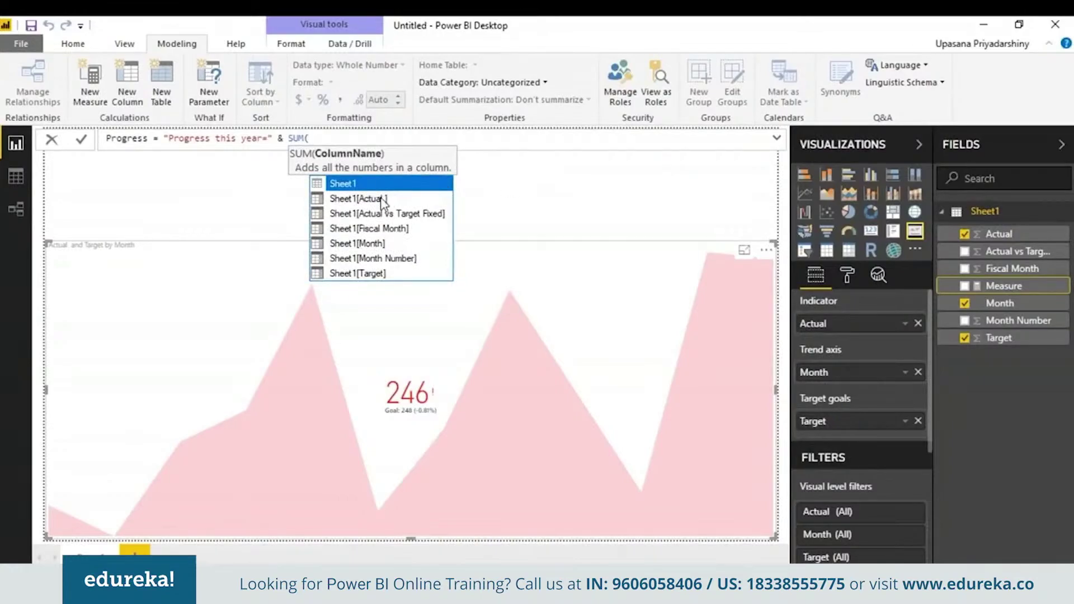
{"action": "double_click", "coordinate": [385, 199]}
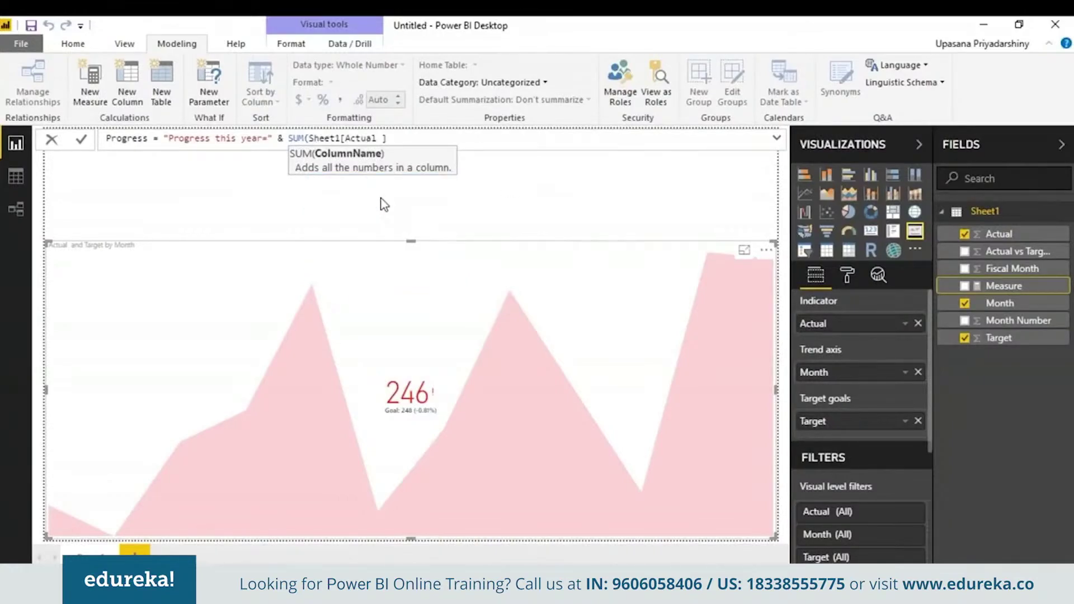
{"action": "type", "text": ")"}
{"action": "key", "text": "Return"}
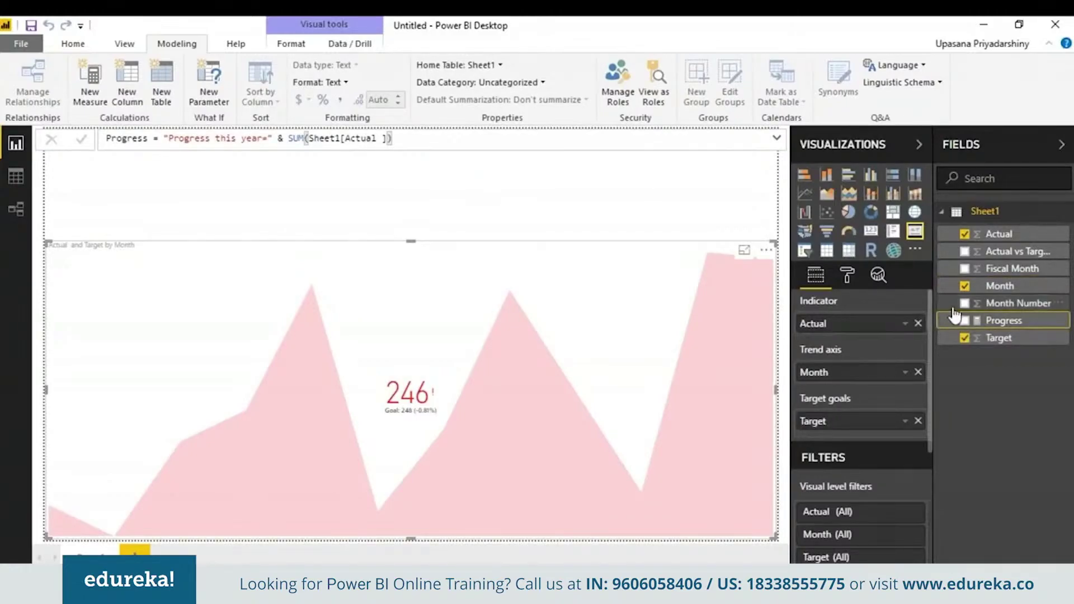
Step: Add a multi-row card showing the Progress measure
{"action": "left_click", "coordinate": [996, 377]}
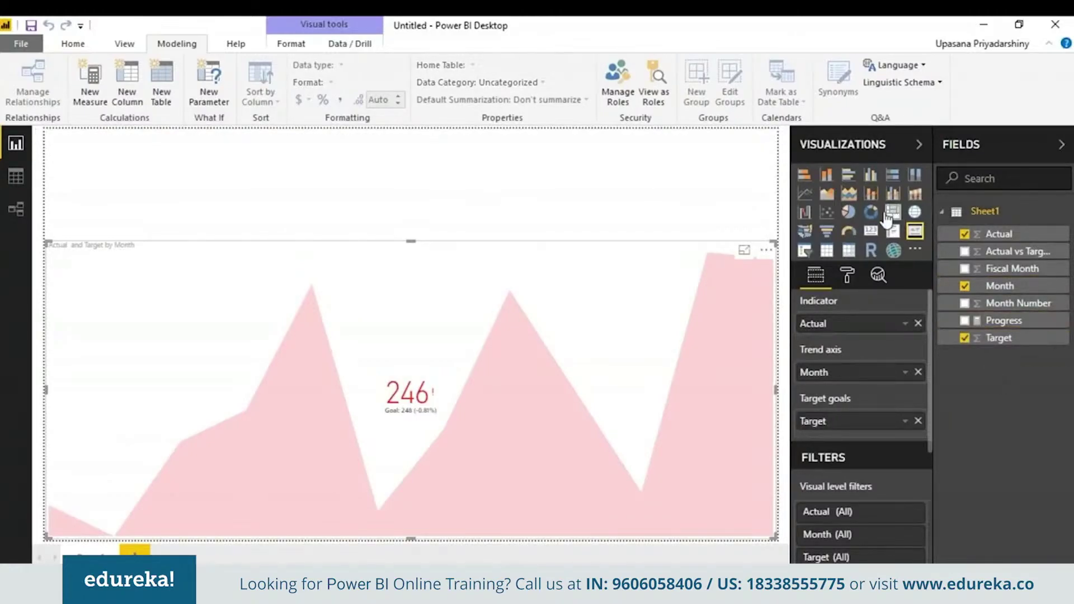
{"action": "left_click", "coordinate": [871, 231]}
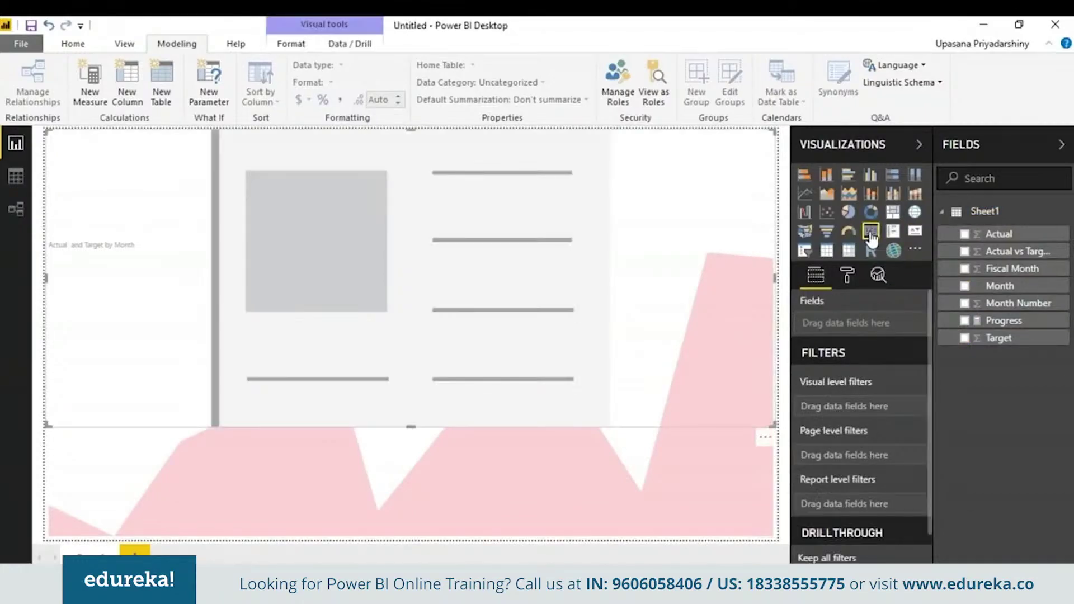
{"action": "left_click_drag", "start_coordinate": [1007, 320], "coordinate": [865, 330]}
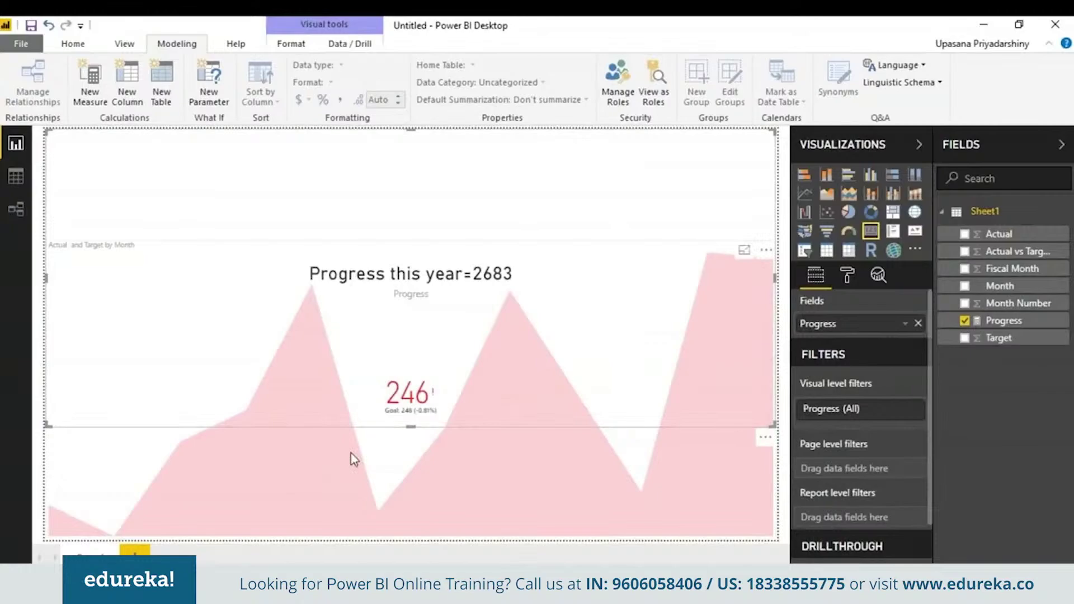
Step: Shrink the Progress card into the top-left corner and narrow the KPI area chart leftward
{"action": "left_click_drag", "start_coordinate": [423, 428], "coordinate": [439, 234]}
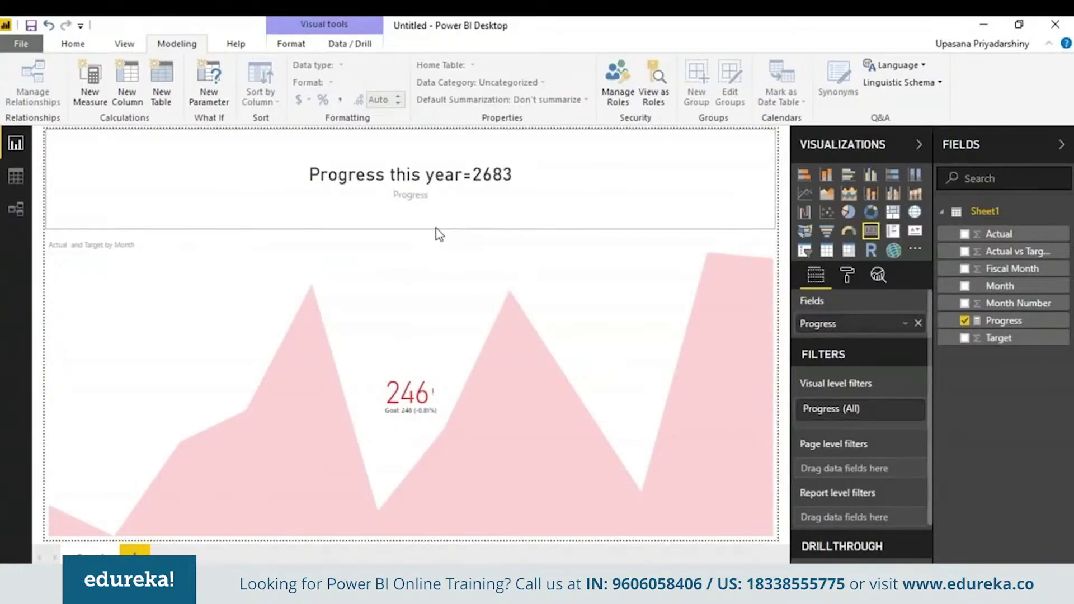
{"action": "left_click_drag", "start_coordinate": [777, 178], "coordinate": [273, 183]}
{"action": "left_click", "coordinate": [389, 308]}
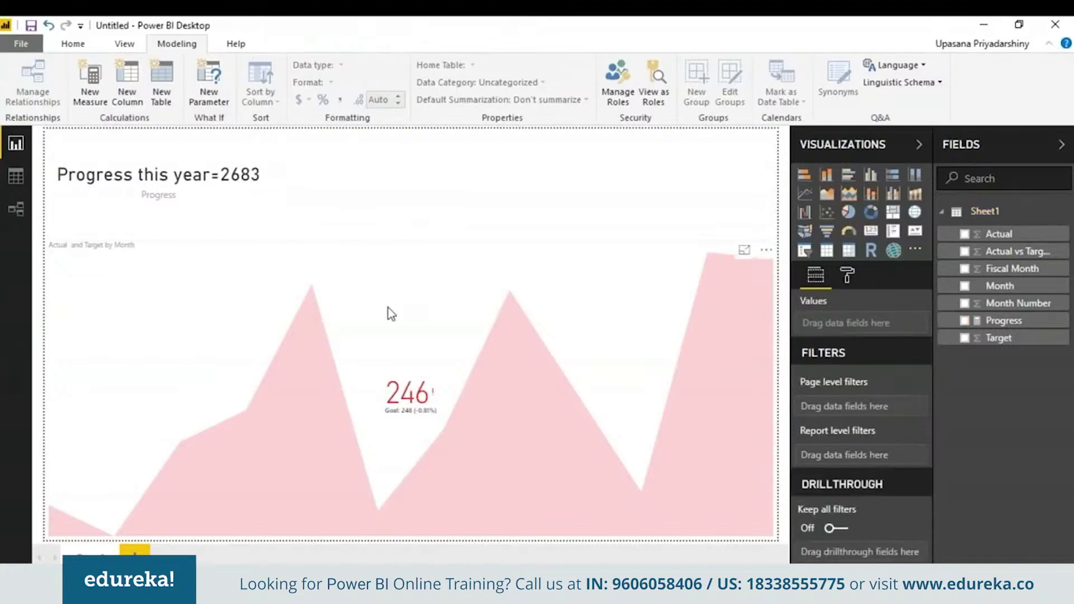
{"action": "left_click_drag", "start_coordinate": [776, 375], "coordinate": [502, 347]}
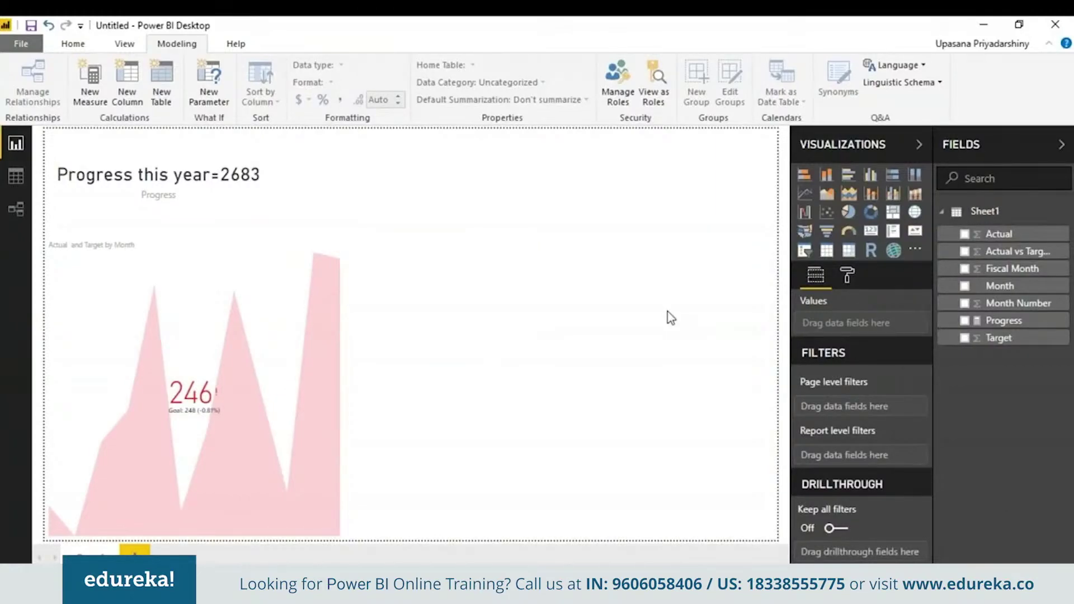
Step: Search the marketplace for 'power kpi' and add the Power KPI visual to the report
{"action": "left_click", "coordinate": [73, 45]}
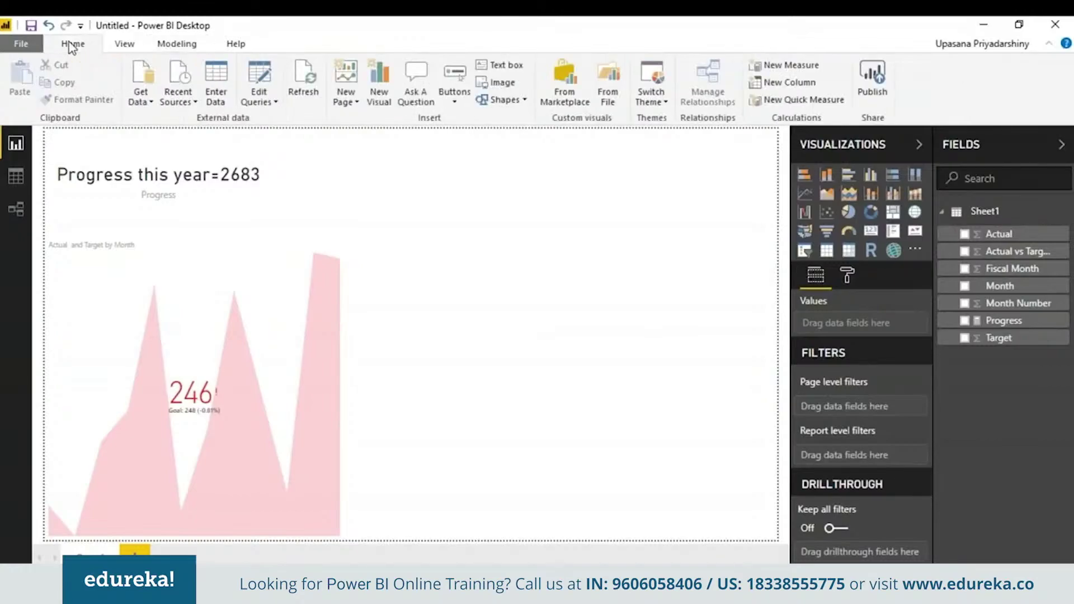
{"action": "left_click", "coordinate": [567, 101]}
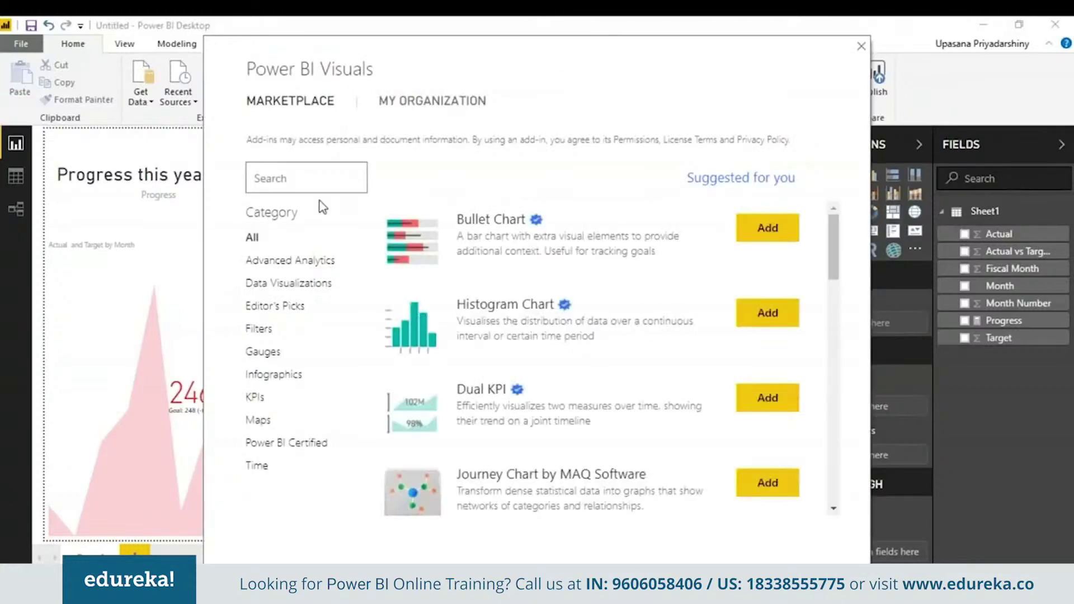
{"action": "left_click", "coordinate": [320, 184]}
{"action": "type", "text": "powe"}
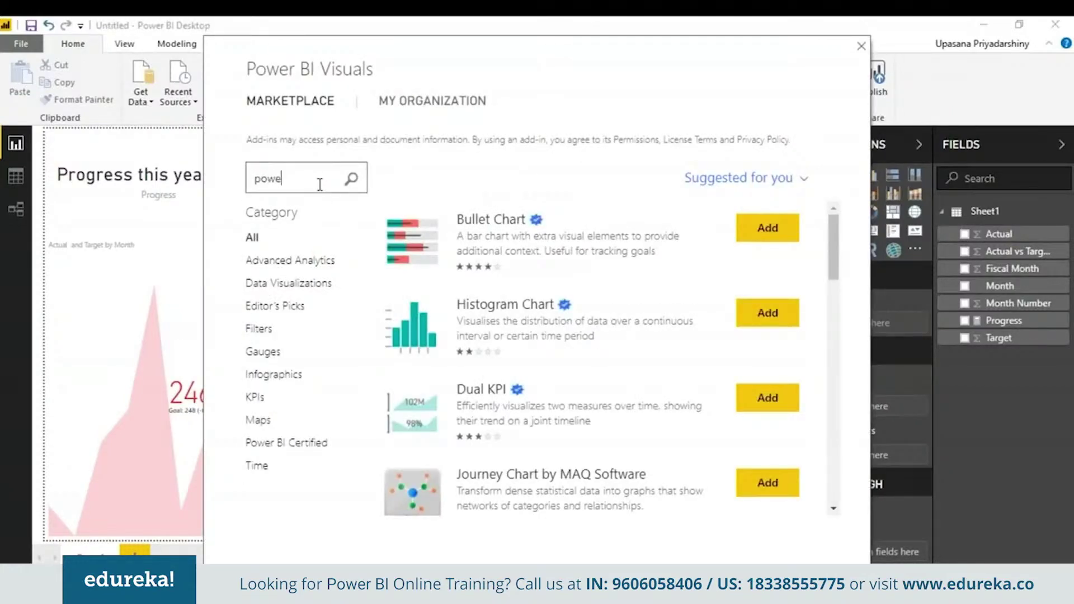
{"action": "type", "text": "r kpi"}
{"action": "left_click", "coordinate": [767, 227]}
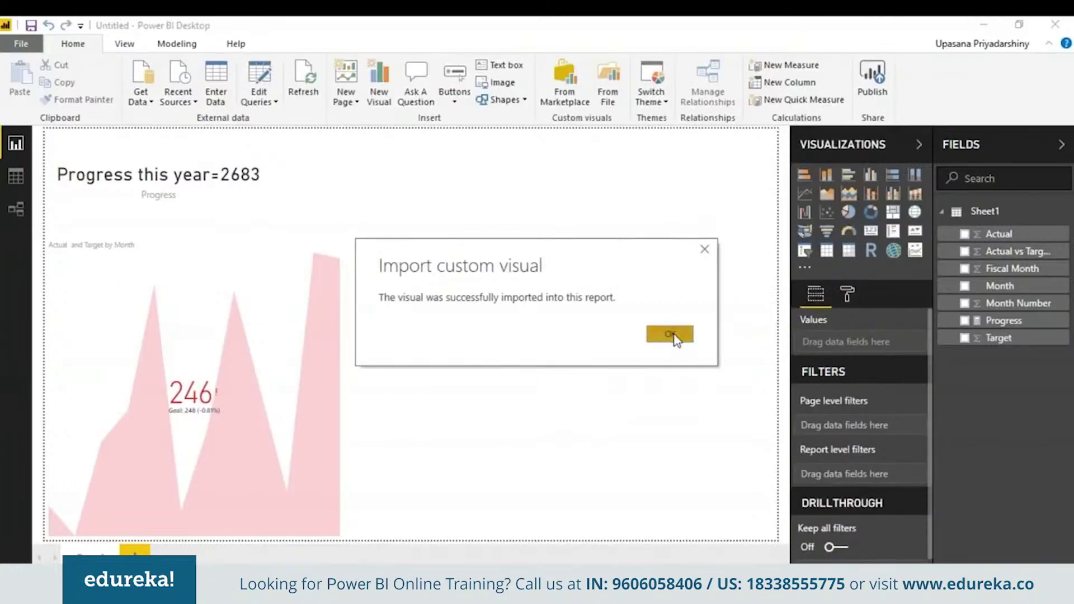
{"action": "left_click", "coordinate": [675, 335]}
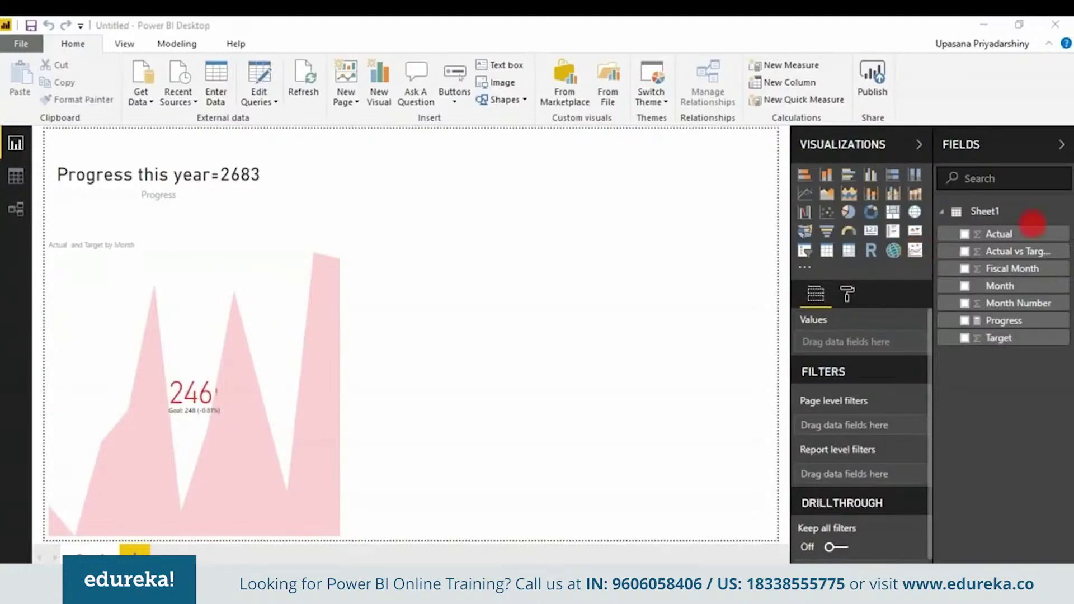
Step: Place a new Power KPI visual at the top right of the page
{"action": "left_click", "coordinate": [915, 252]}
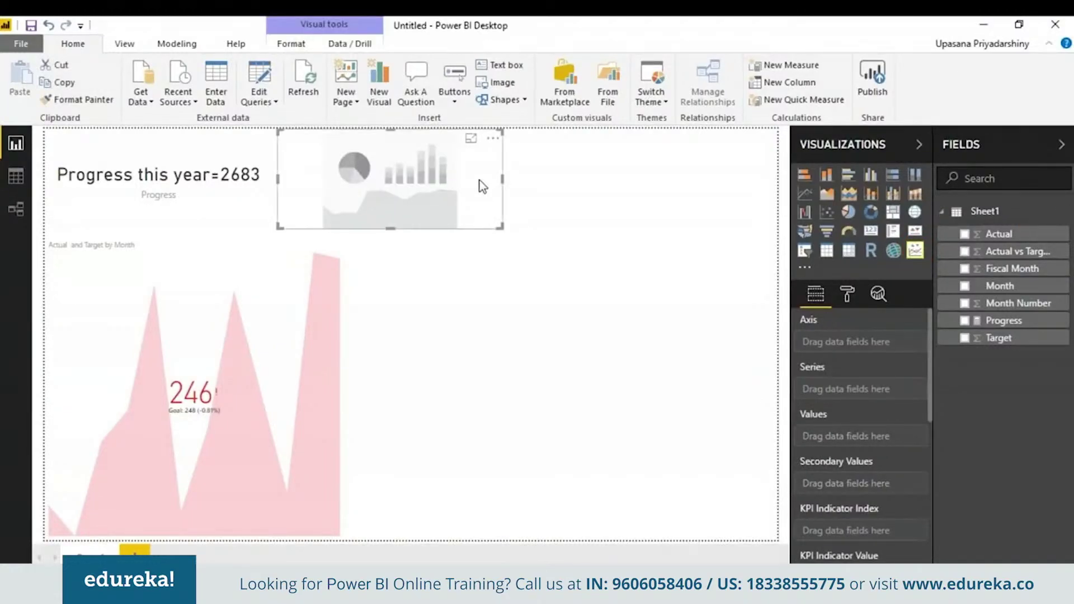
{"action": "left_click_drag", "start_coordinate": [474, 180], "coordinate": [755, 175]}
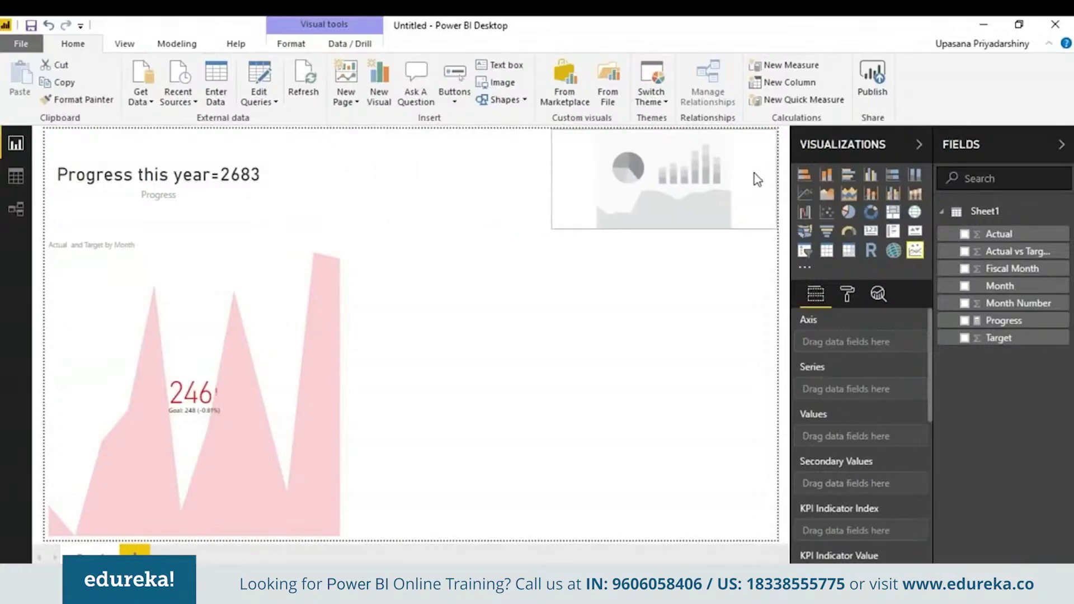
{"action": "left_click", "coordinate": [565, 231]}
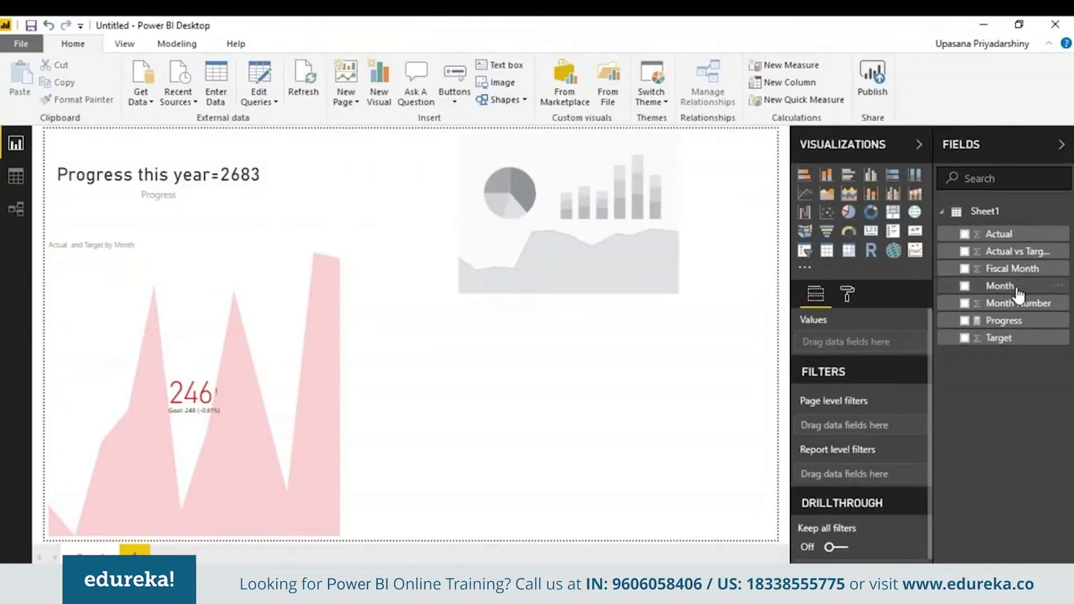
Step: Use Month as the Power KPI axis and plot Actual and Target as values
{"action": "left_click_drag", "start_coordinate": [1018, 295], "coordinate": [882, 351]}
{"action": "key", "text": "ctrl+z"}
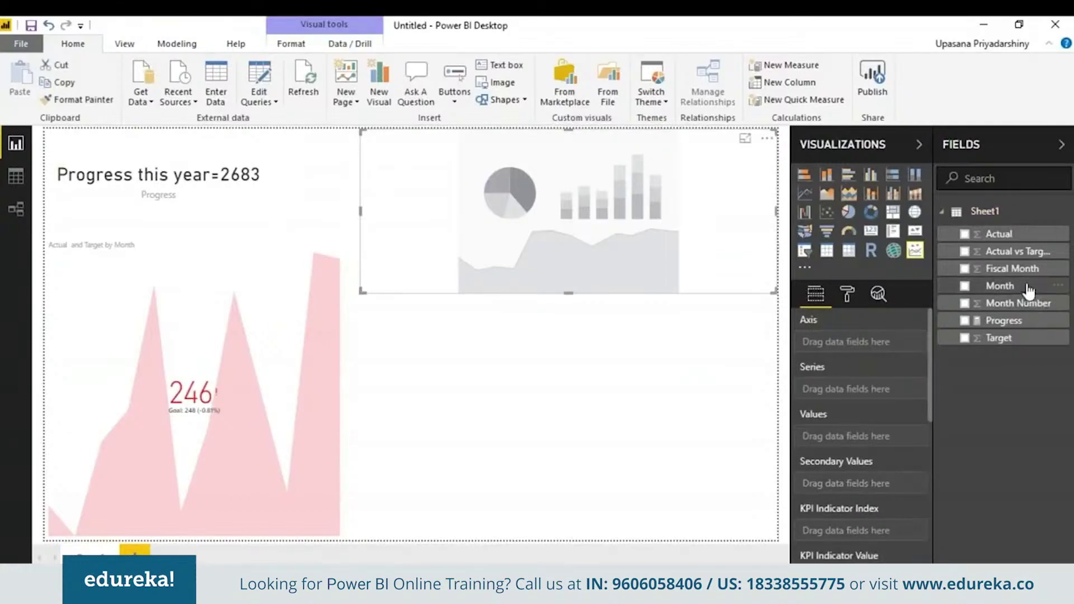
{"action": "left_click_drag", "start_coordinate": [1024, 305], "coordinate": [892, 347]}
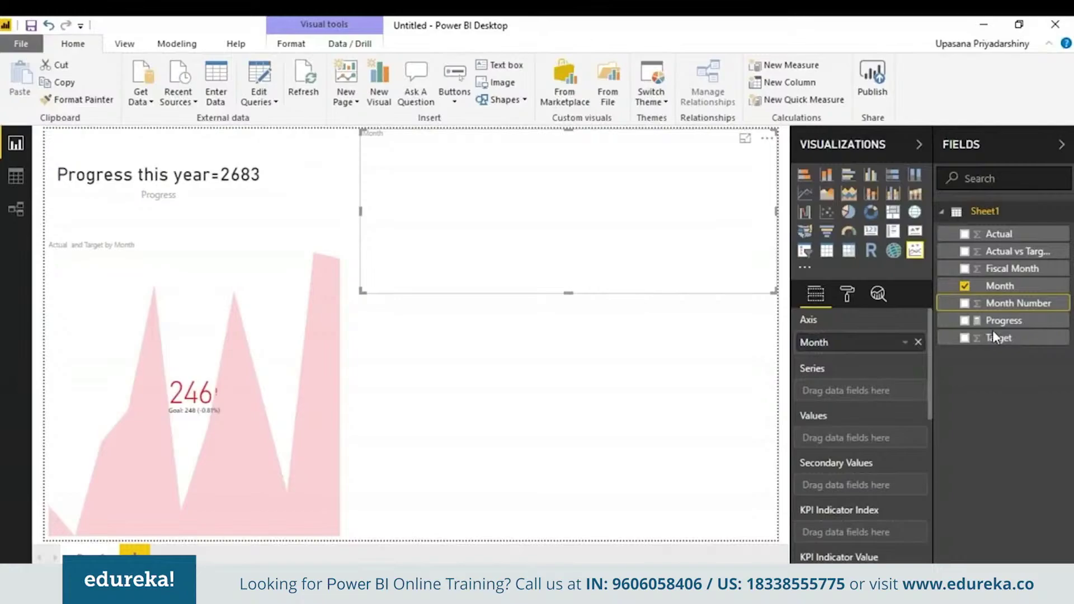
{"action": "left_click_drag", "start_coordinate": [999, 234], "coordinate": [873, 442]}
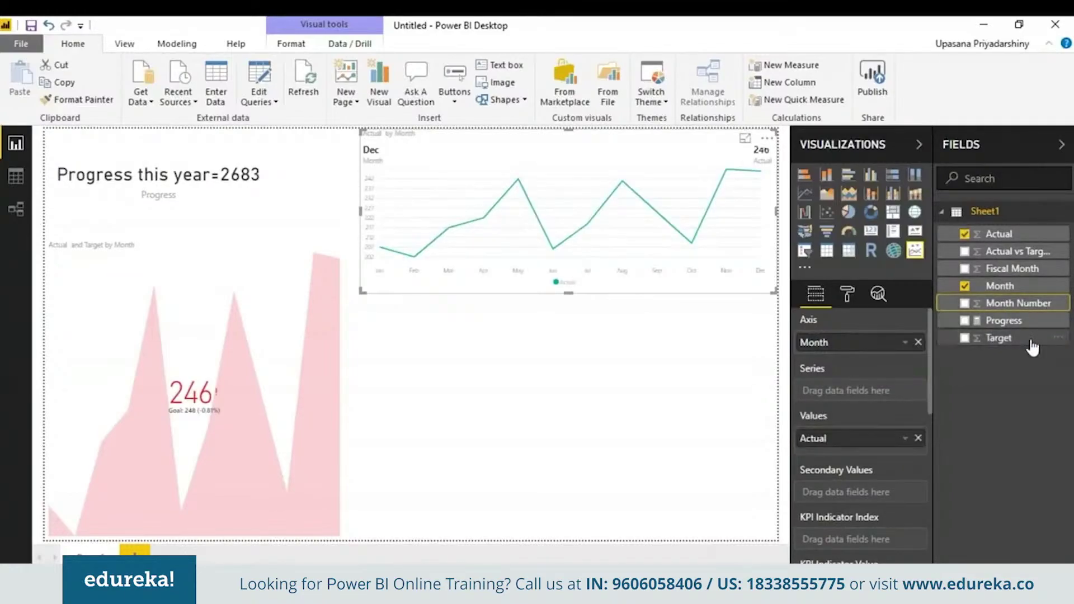
{"action": "left_click_drag", "start_coordinate": [1032, 347], "coordinate": [895, 458]}
{"action": "left_click_drag", "start_coordinate": [999, 338], "coordinate": [845, 482]}
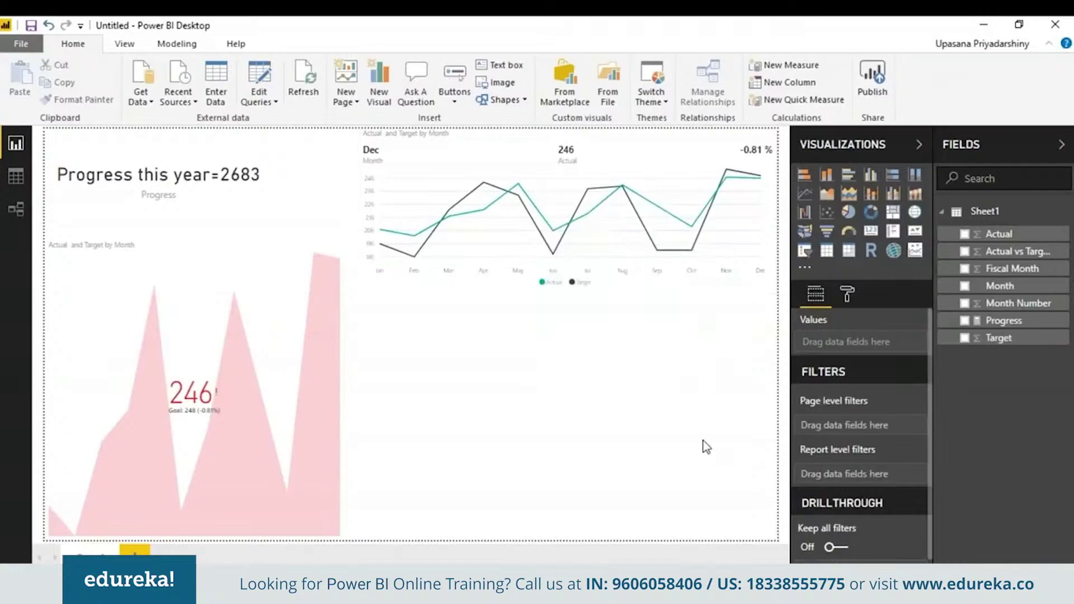
Step: Replace the Power KPI title 'Actual and Target by Month' with 'KPI'
{"action": "left_click", "coordinate": [848, 295]}
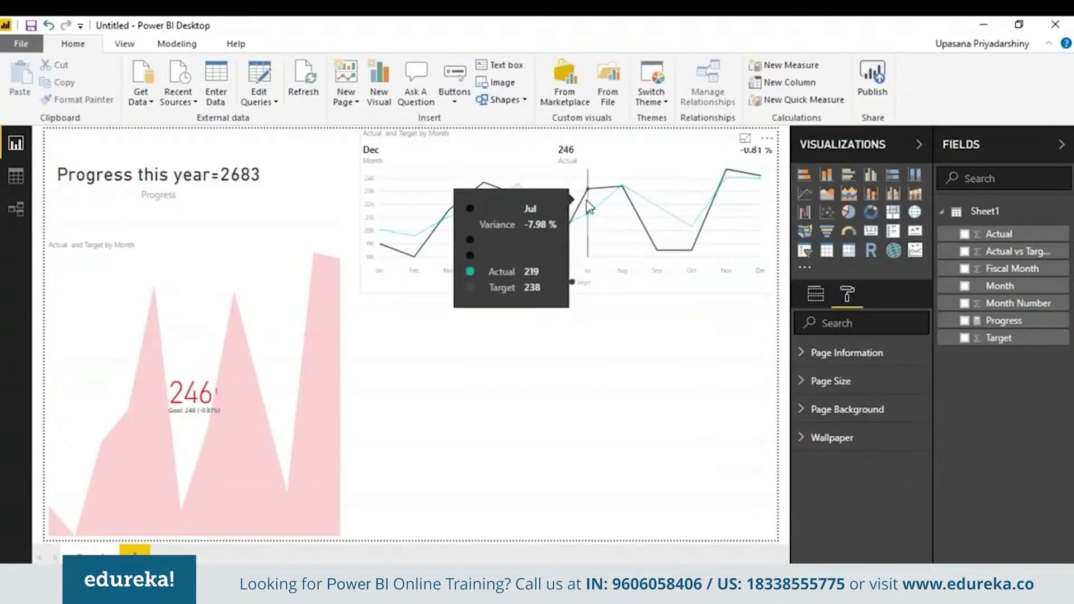
{"action": "left_click", "coordinate": [650, 166]}
{"action": "left_click", "coordinate": [897, 354]}
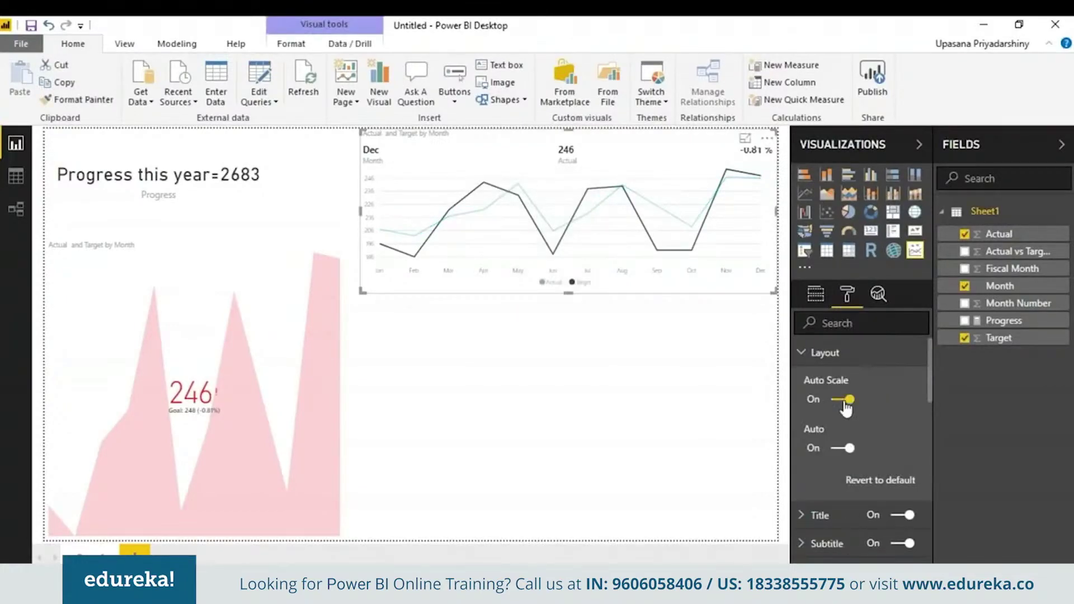
{"action": "left_click", "coordinate": [810, 354]}
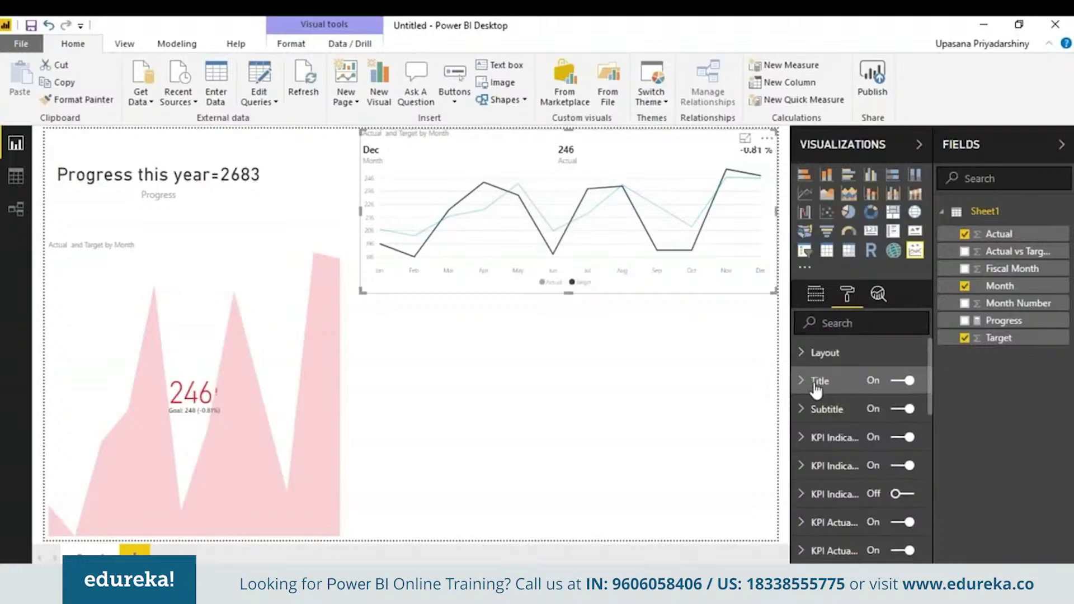
{"action": "left_click", "coordinate": [817, 383]}
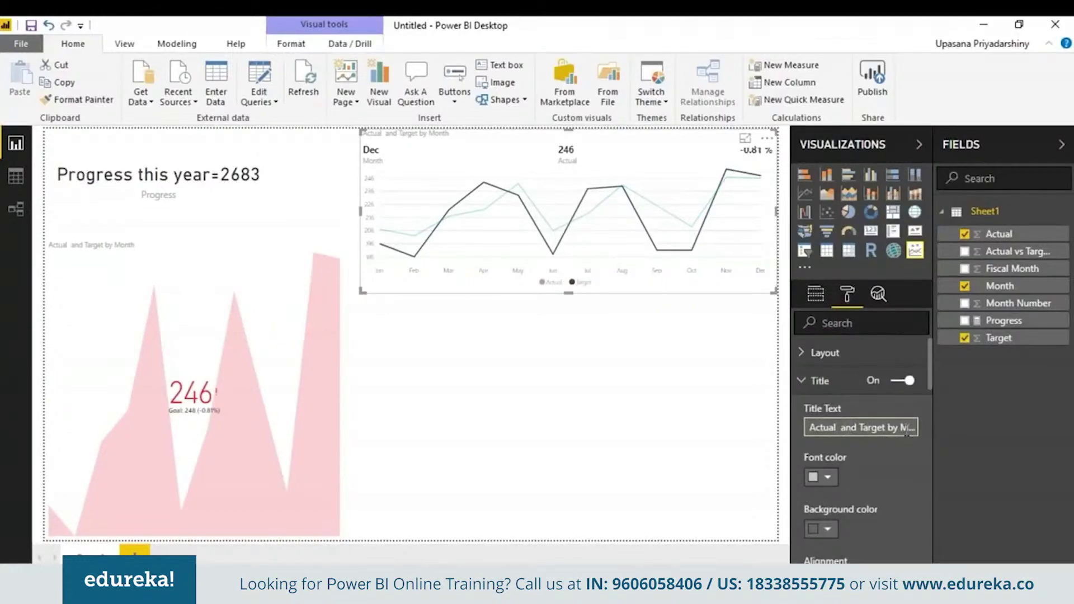
{"action": "left_click_drag", "start_coordinate": [879, 430], "coordinate": [740, 428]}
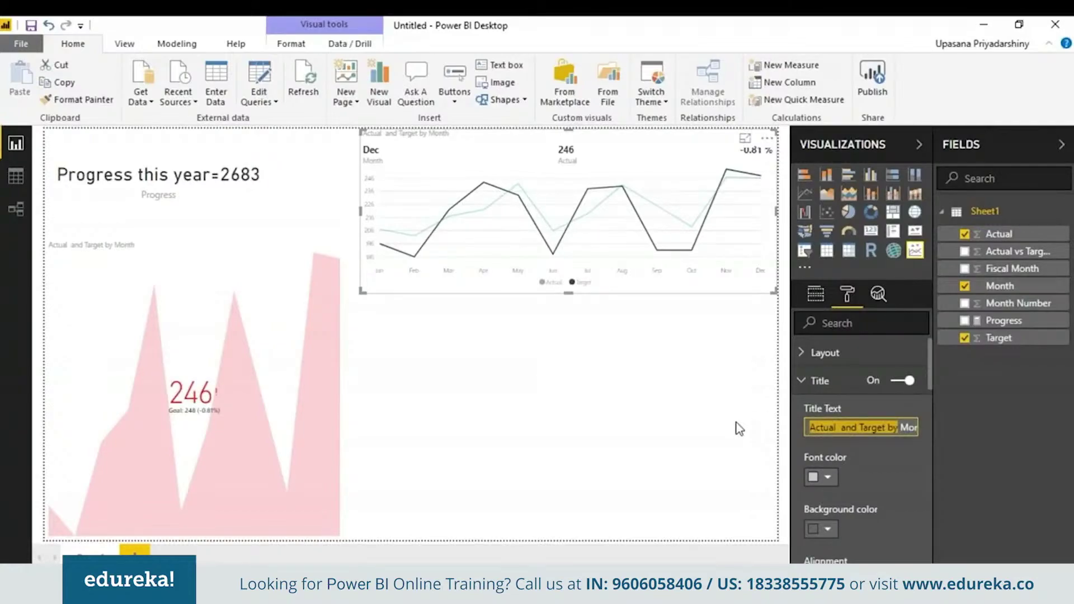
{"action": "key", "text": "Delete"}
{"action": "key", "text": "Delete"}
{"action": "key", "text": "Delete"}
{"action": "key", "text": "Delete"}
{"action": "key", "text": "Delete"}
{"action": "key", "text": "Delete"}
{"action": "type", "text": "K"}
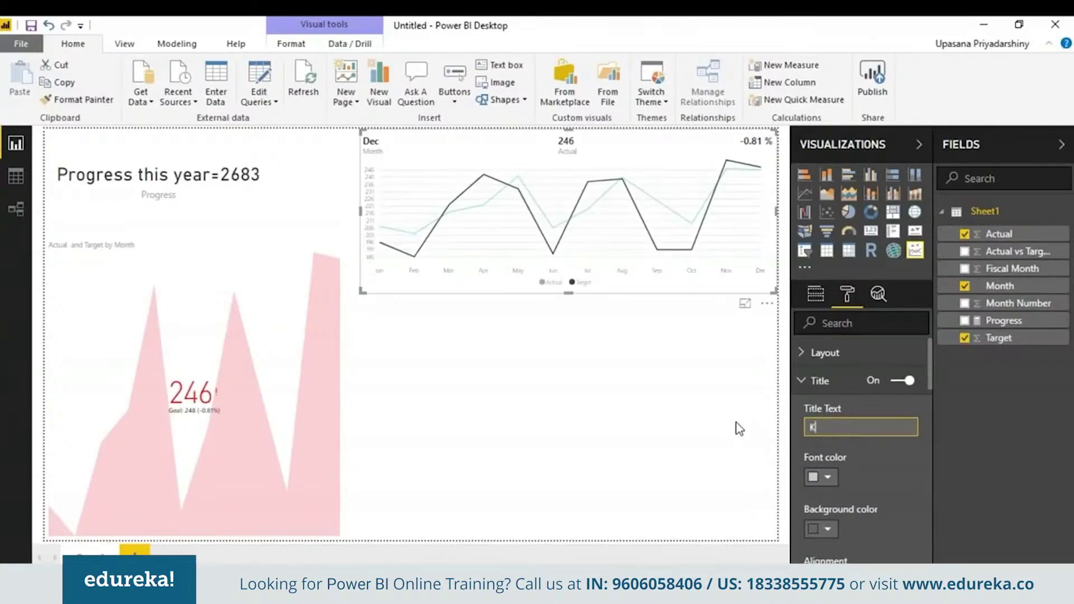
{"action": "type", "text": "PI"}
{"action": "scroll", "coordinate": [929, 389], "scroll_direction": "down", "scroll_amount": 3}
{"action": "scroll", "coordinate": [925, 487], "scroll_direction": "down", "scroll_amount": 8}
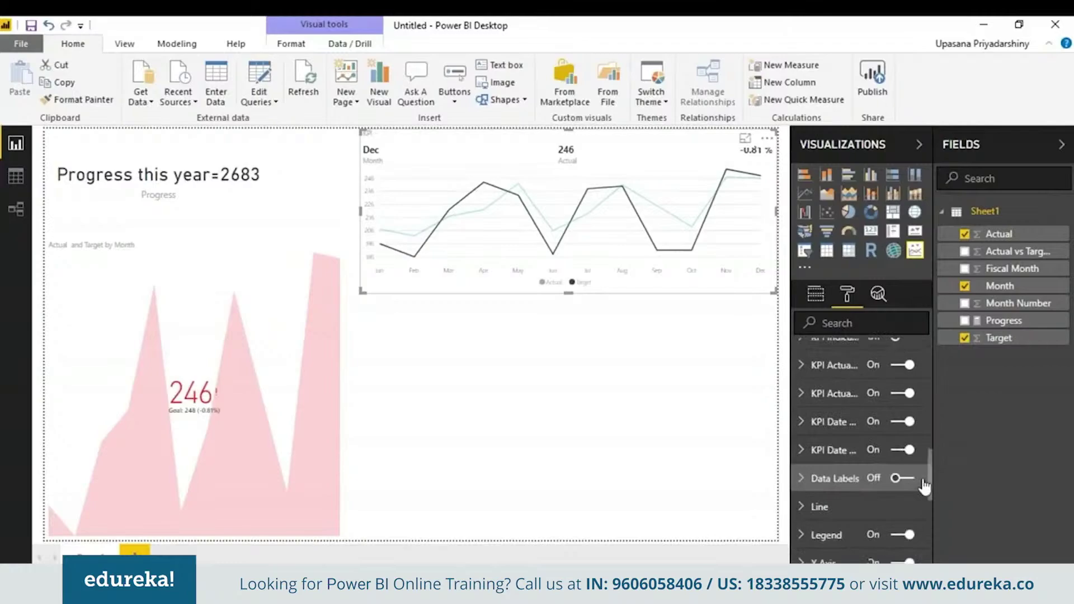
{"action": "scroll", "coordinate": [922, 442], "scroll_direction": "up", "scroll_amount": 10}
{"action": "left_click", "coordinate": [816, 294]}
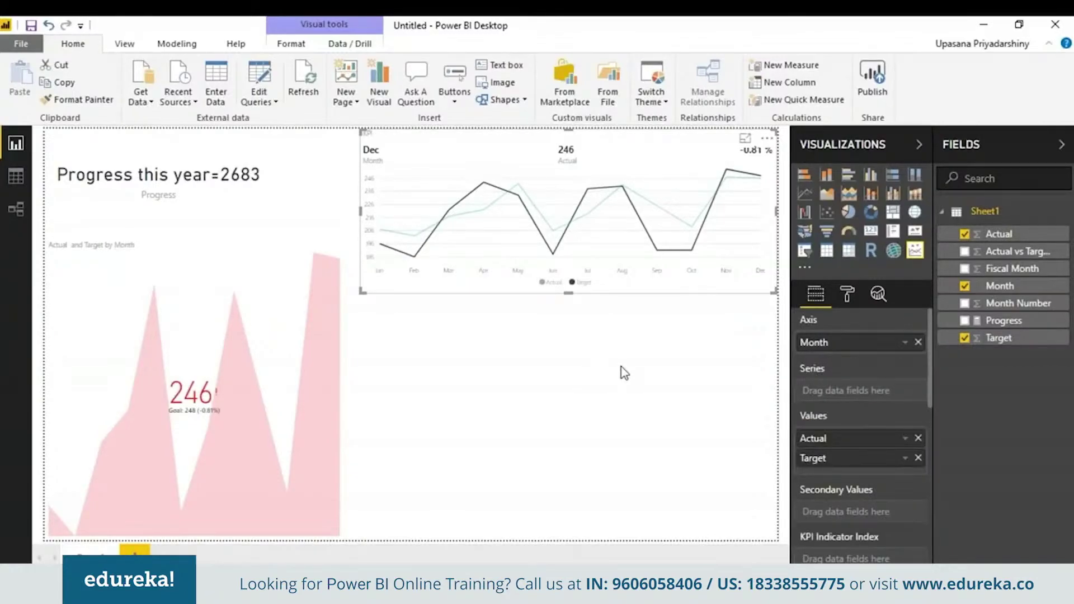
Step: Filter the marketplace to the KPIs category and add the KPI Indicator visual
{"action": "left_click", "coordinate": [666, 360]}
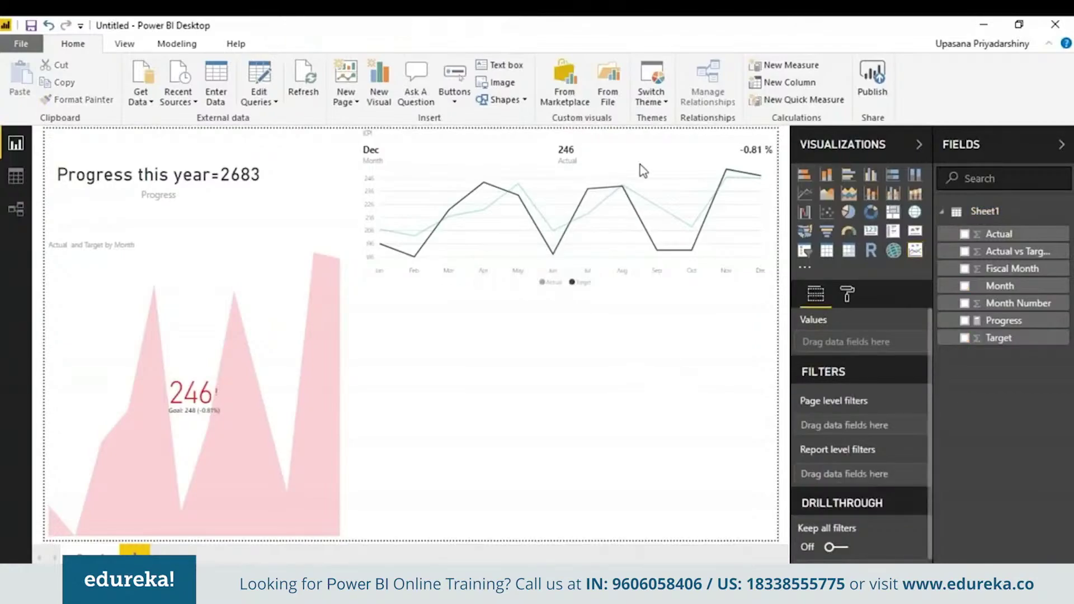
{"action": "left_click", "coordinate": [578, 103]}
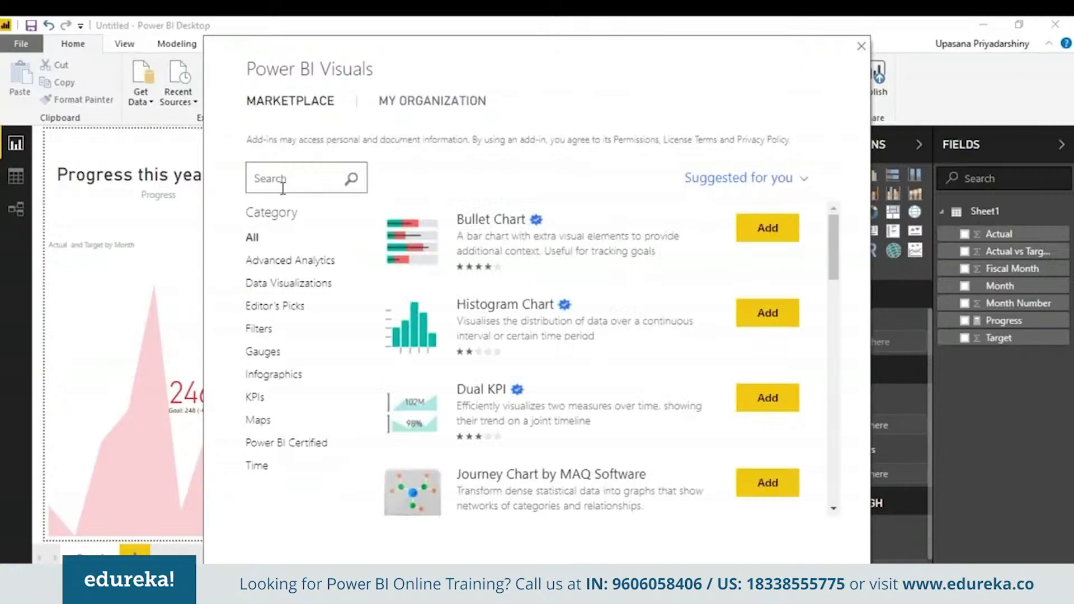
{"action": "left_click", "coordinate": [256, 397]}
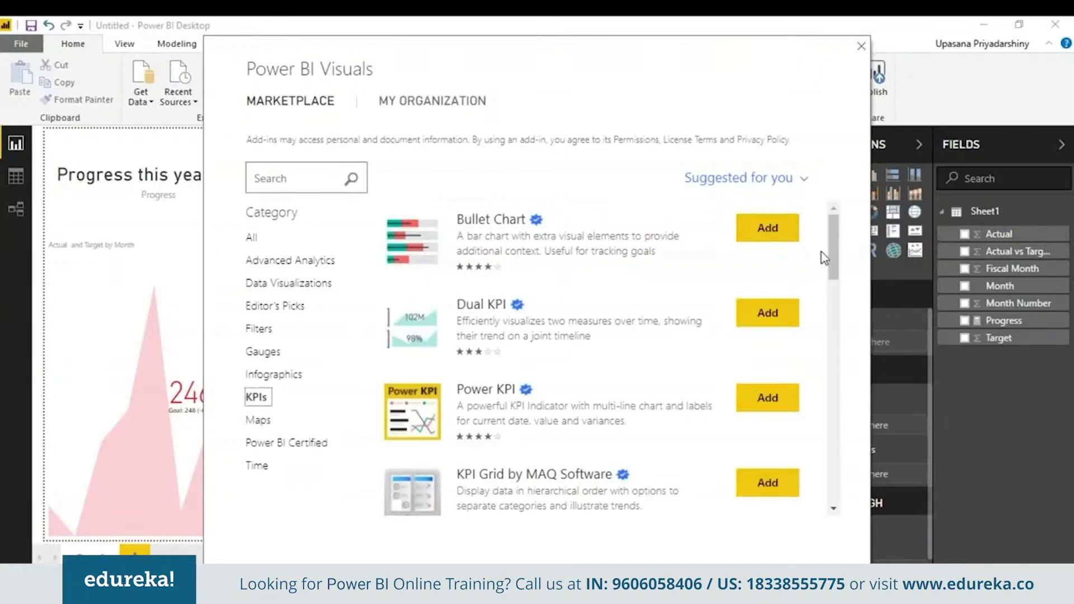
{"action": "left_click_drag", "start_coordinate": [839, 255], "coordinate": [898, 538]}
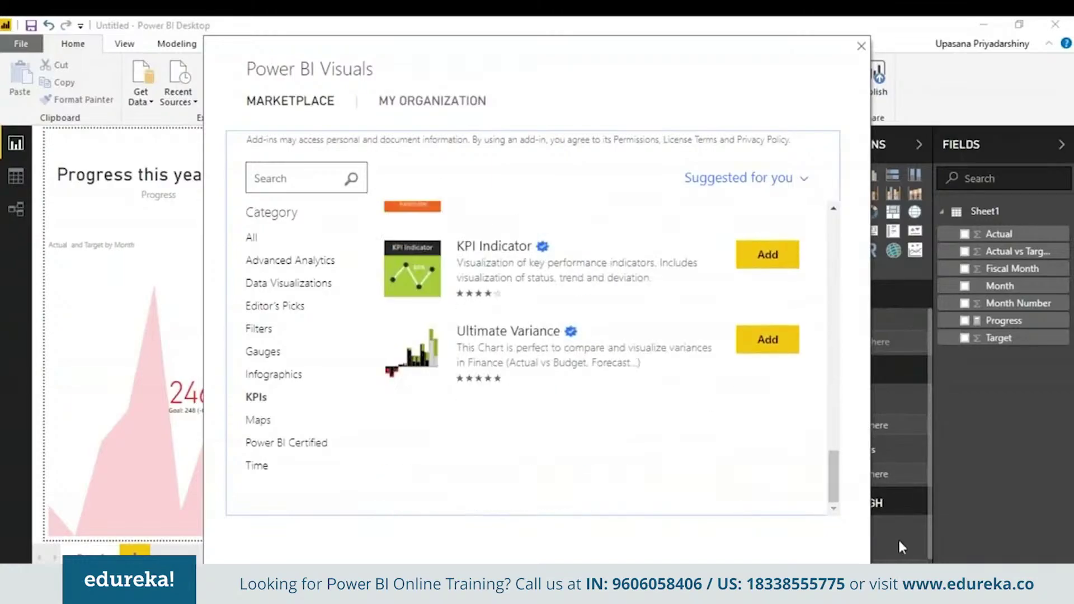
{"action": "left_click", "coordinate": [777, 270]}
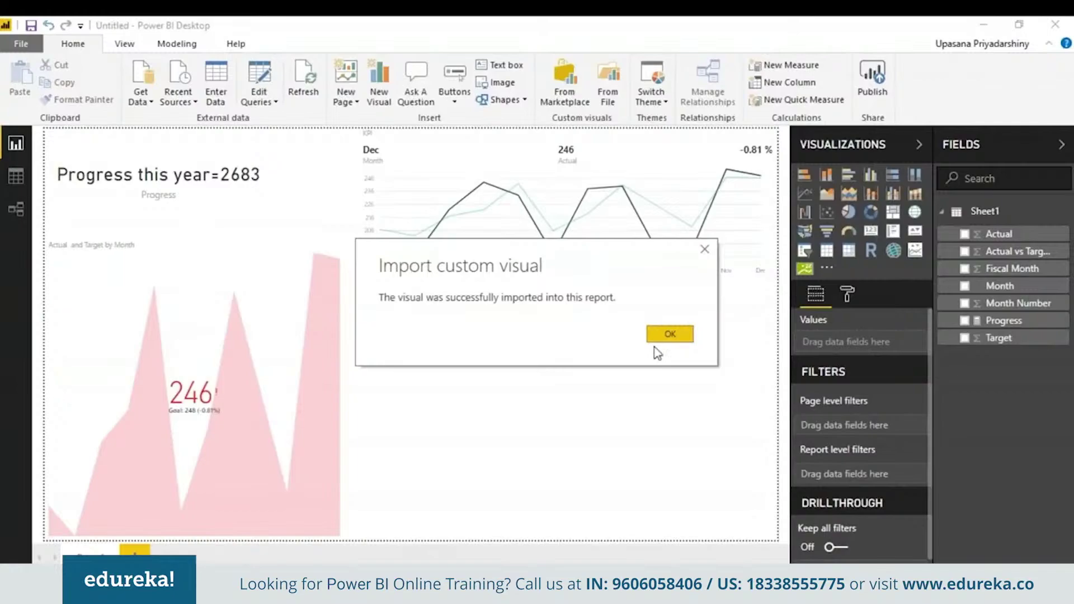
Step: Place a new KPI Indicator visual beneath the line chart
{"action": "left_click", "coordinate": [682, 330]}
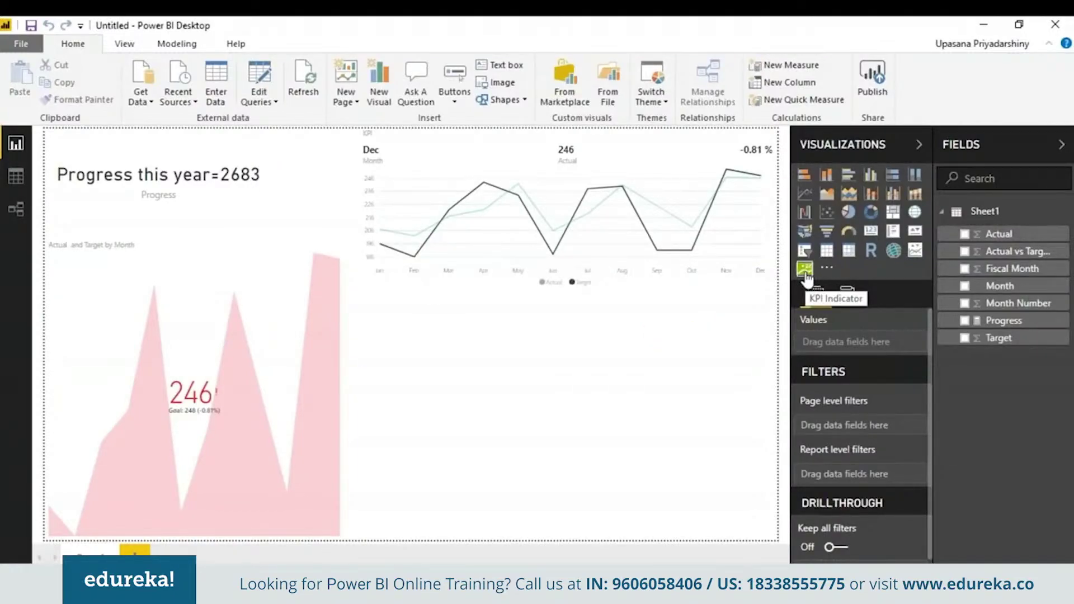
{"action": "left_click", "coordinate": [806, 274]}
{"action": "left_click_drag", "start_coordinate": [459, 376], "coordinate": [416, 335]}
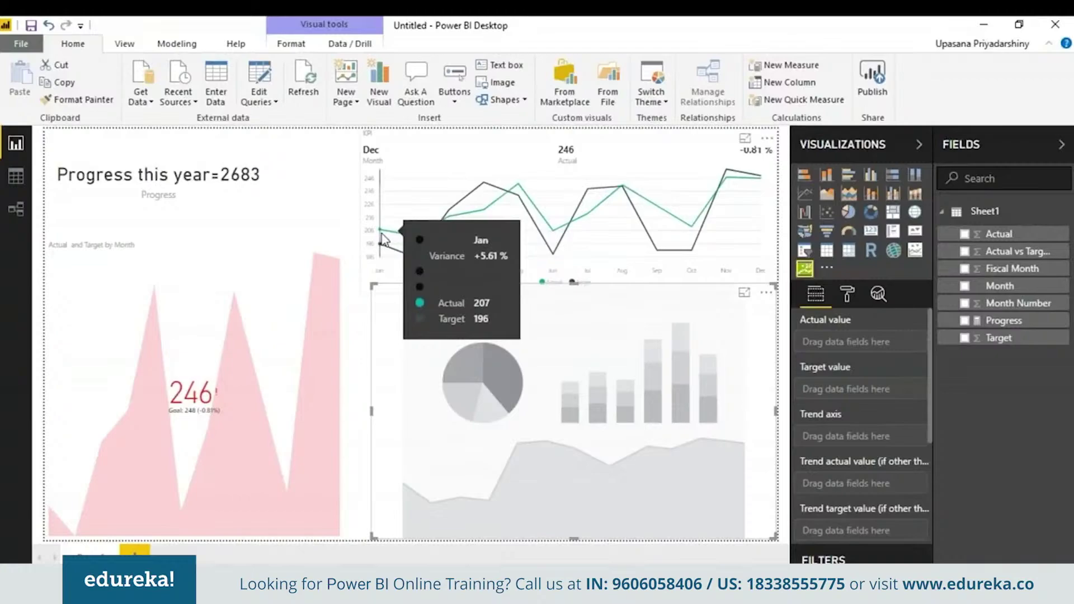
Step: Bind Actual as actual value and trend axis, Target as target value, and trim the tile
{"action": "left_click_drag", "start_coordinate": [999, 234], "coordinate": [872, 358]}
{"action": "left_click_drag", "start_coordinate": [999, 338], "coordinate": [856, 392]}
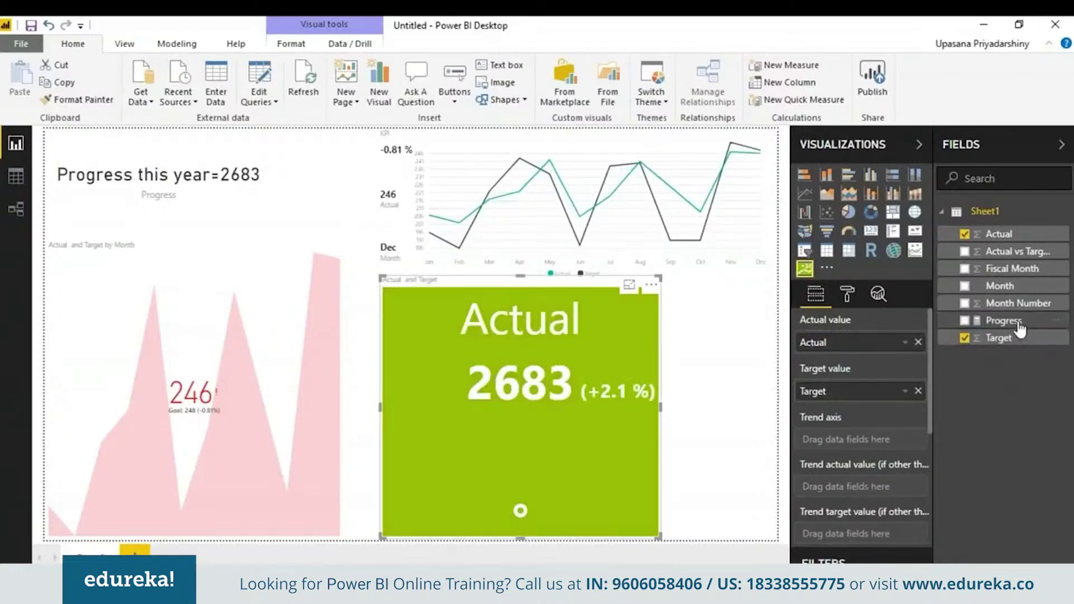
{"action": "left_click_drag", "start_coordinate": [1004, 320], "coordinate": [929, 423]}
{"action": "left_click_drag", "start_coordinate": [945, 234], "coordinate": [862, 440]}
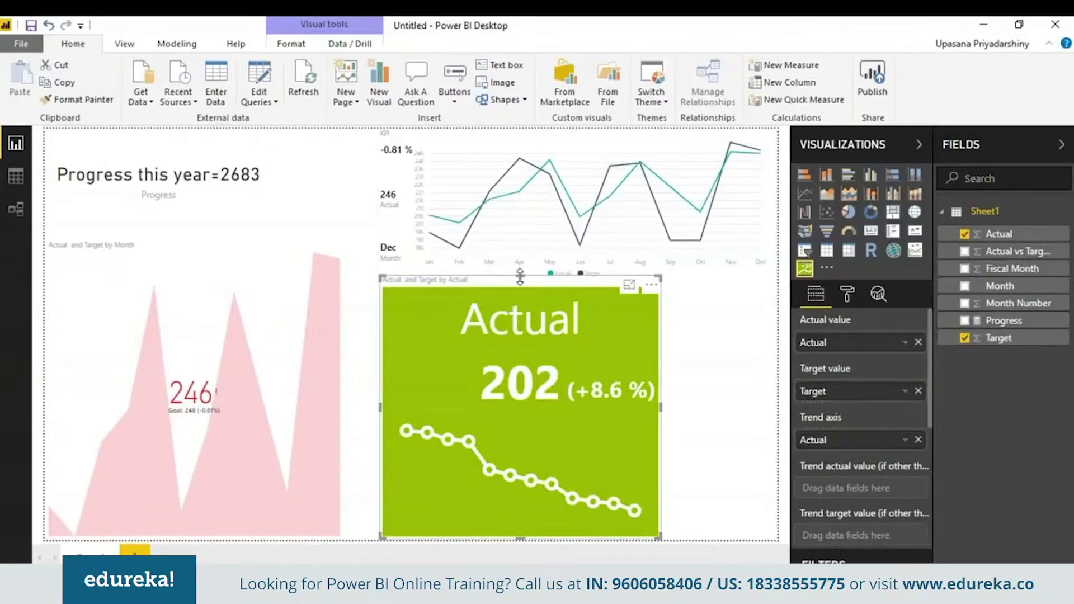
{"action": "left_click_drag", "start_coordinate": [515, 274], "coordinate": [517, 292]}
{"action": "left_click_drag", "start_coordinate": [660, 407], "coordinate": [637, 426]}
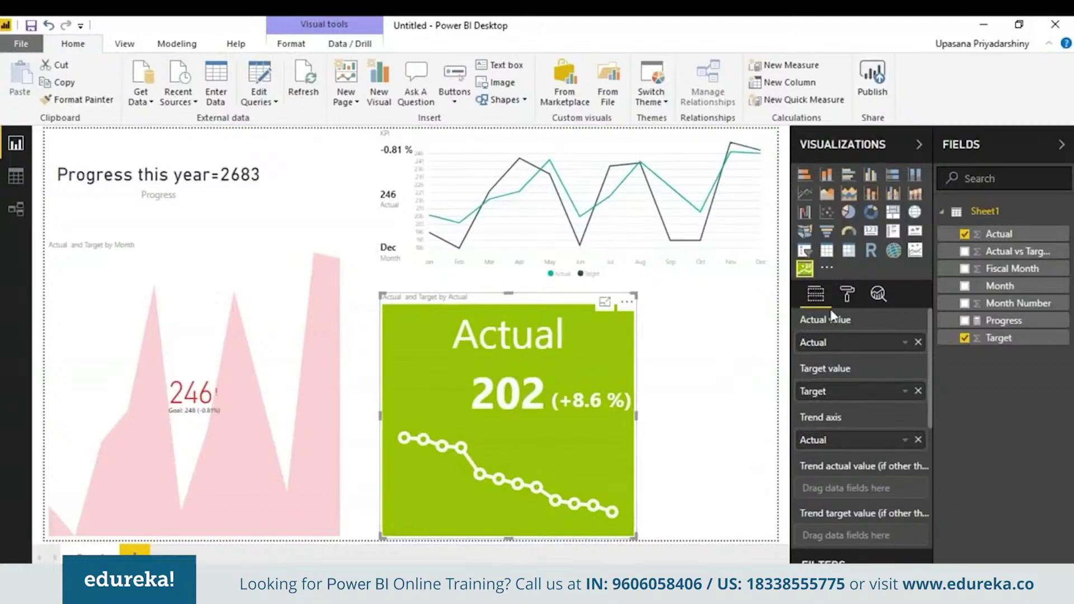
Step: Switch the KPI Indicator chart type to Bar, keeping banding as Increasing is better
{"action": "left_click", "coordinate": [845, 294]}
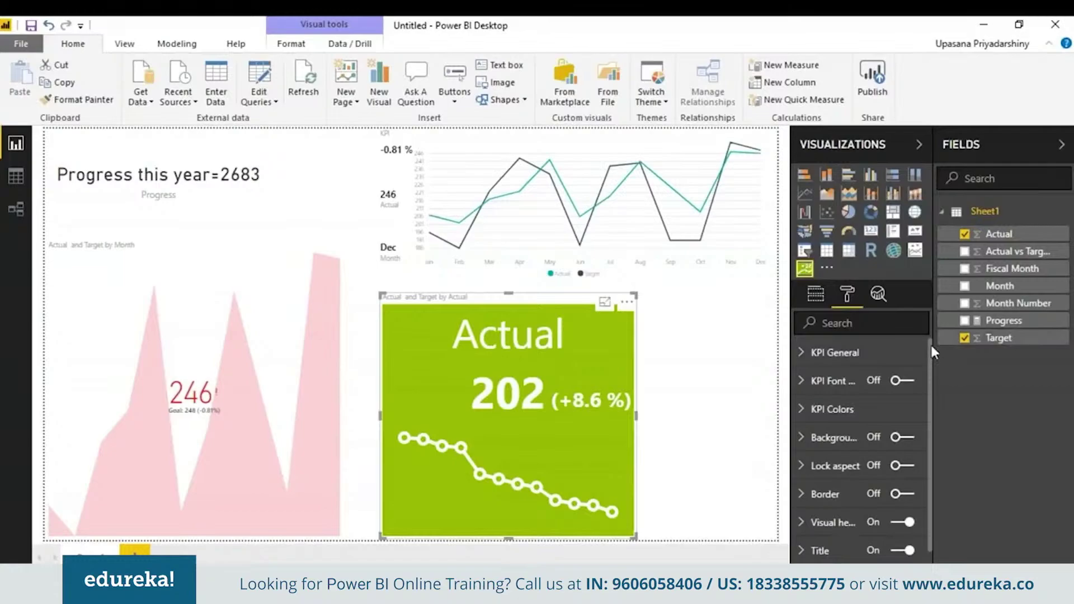
{"action": "left_click", "coordinate": [834, 353]}
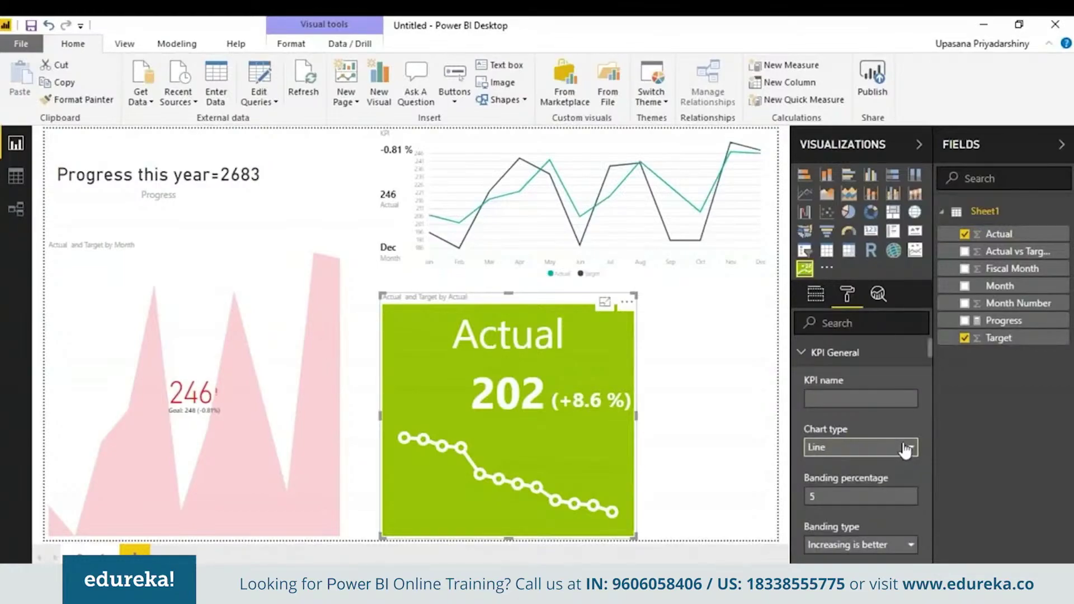
{"action": "left_click", "coordinate": [905, 449]}
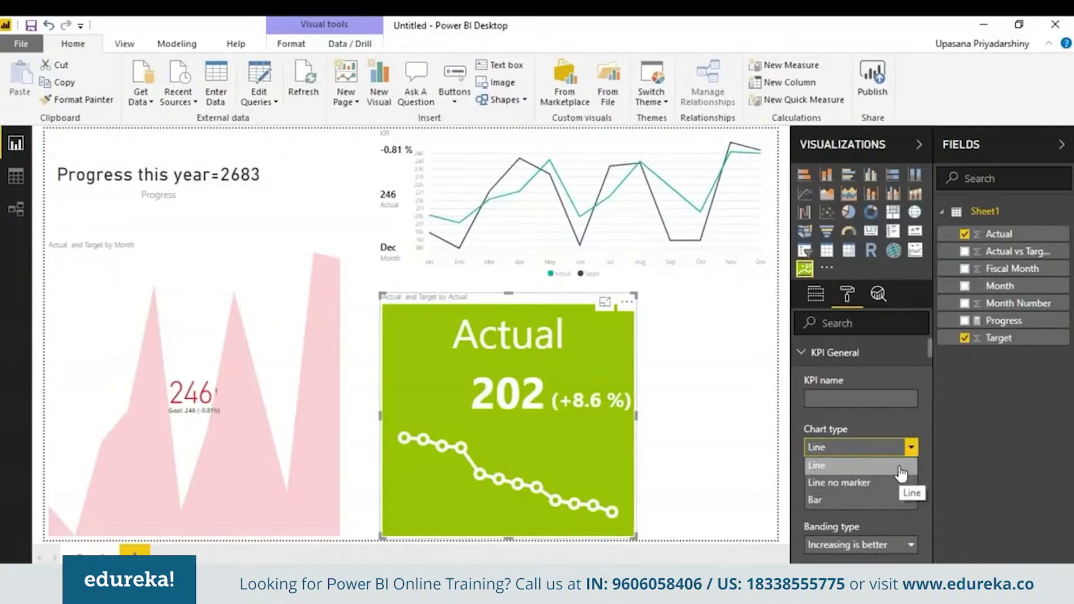
{"action": "left_click", "coordinate": [898, 483]}
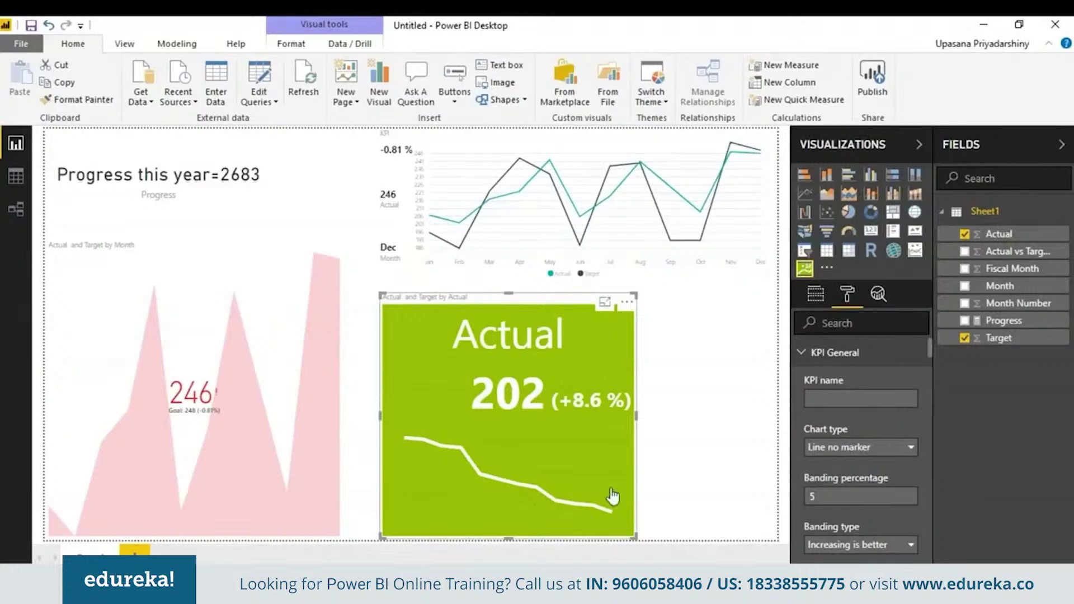
{"action": "left_click", "coordinate": [873, 447]}
{"action": "left_click", "coordinate": [862, 497]}
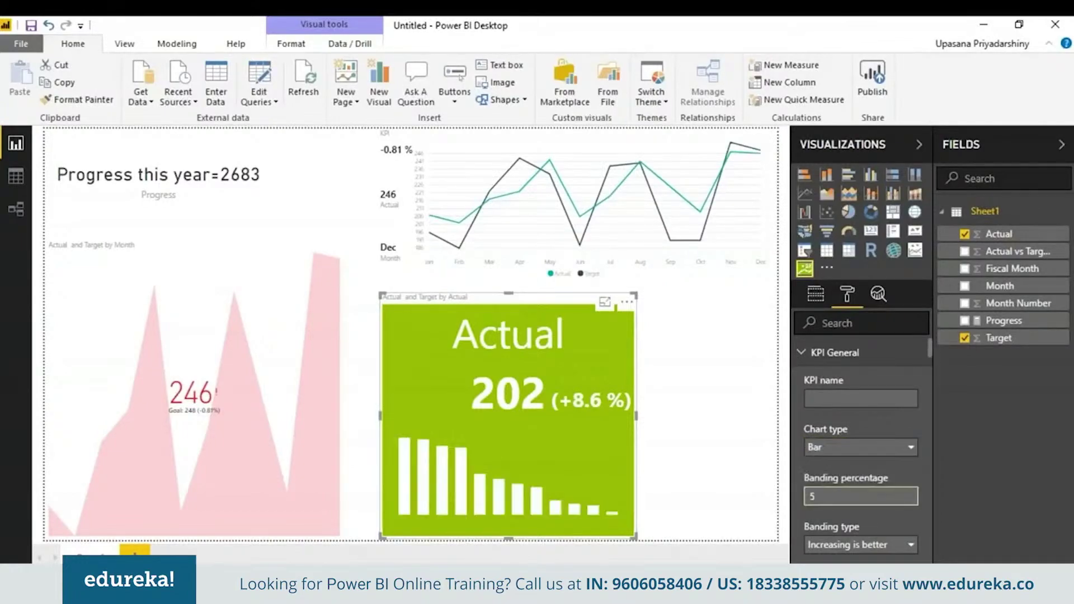
{"action": "left_click", "coordinate": [911, 545]}
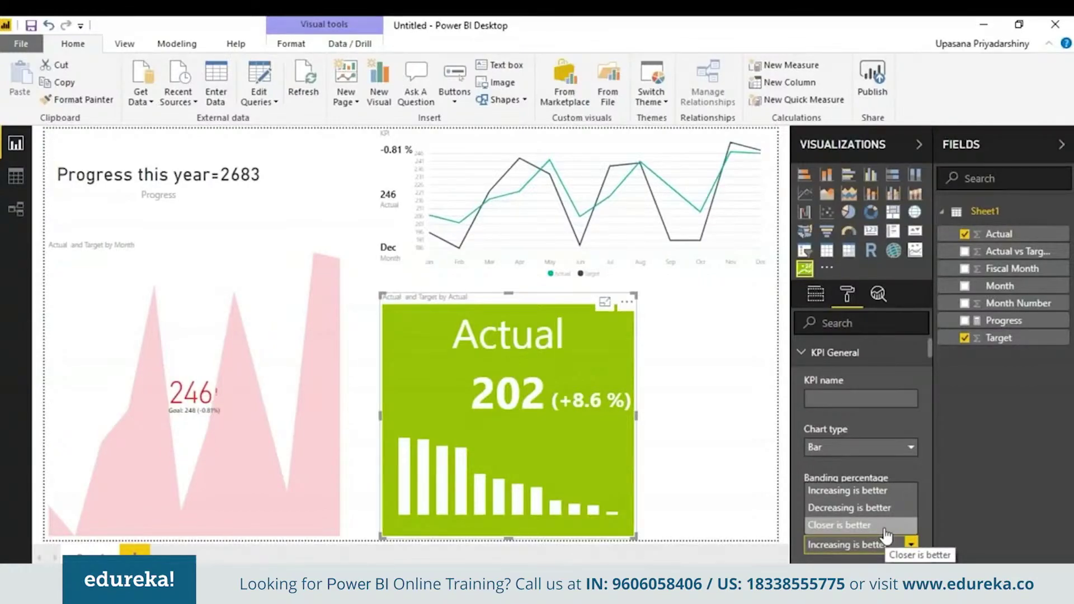
{"action": "left_click", "coordinate": [884, 494]}
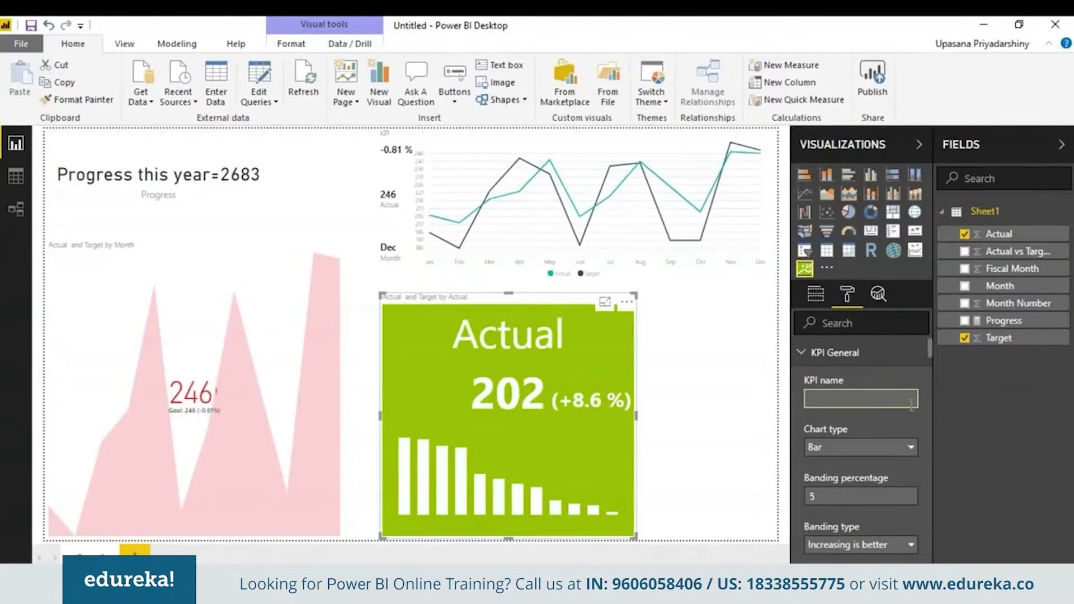
{"action": "mouse_move", "coordinate": [931, 346]}
{"action": "left_mouse_down"}
{"action": "mouse_move", "coordinate": [938, 508]}
{"action": "mouse_move", "coordinate": [929, 344]}
{"action": "mouse_move", "coordinate": [922, 551]}
{"action": "mouse_move", "coordinate": [921, 354]}
{"action": "left_mouse_up"}
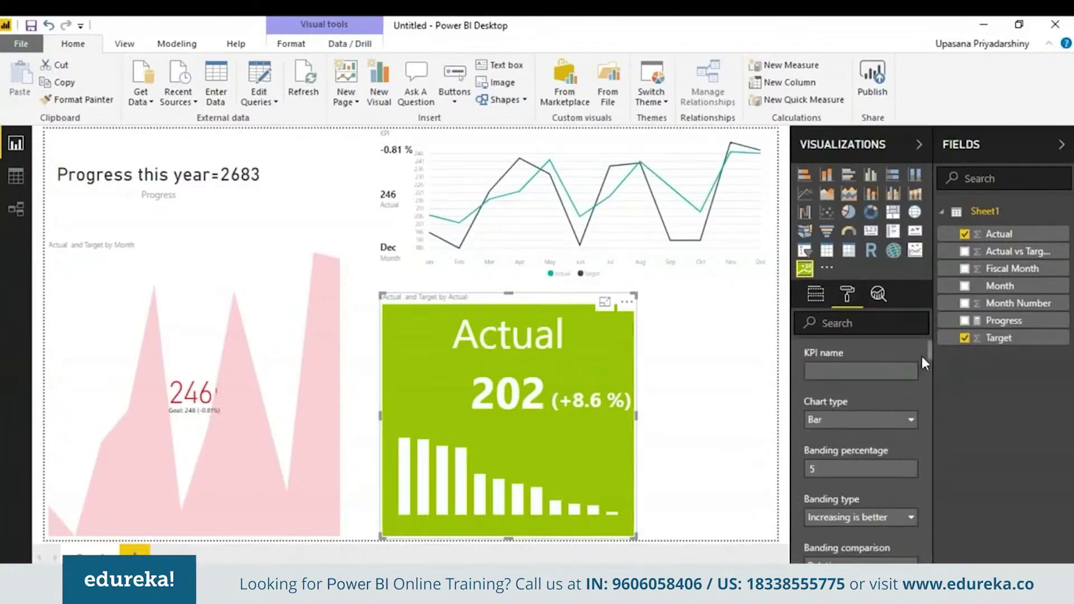
Step: Add a slicer visual fed by the Month field
{"action": "left_click", "coordinate": [1022, 536]}
{"action": "left_click", "coordinate": [806, 250]}
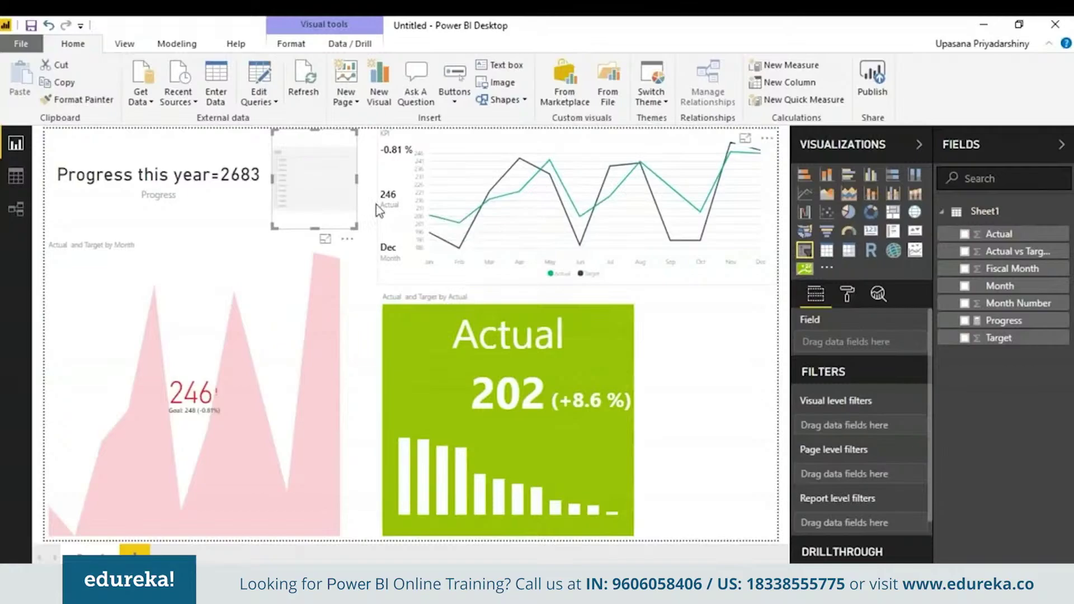
{"action": "left_click_drag", "start_coordinate": [1000, 286], "coordinate": [892, 343]}
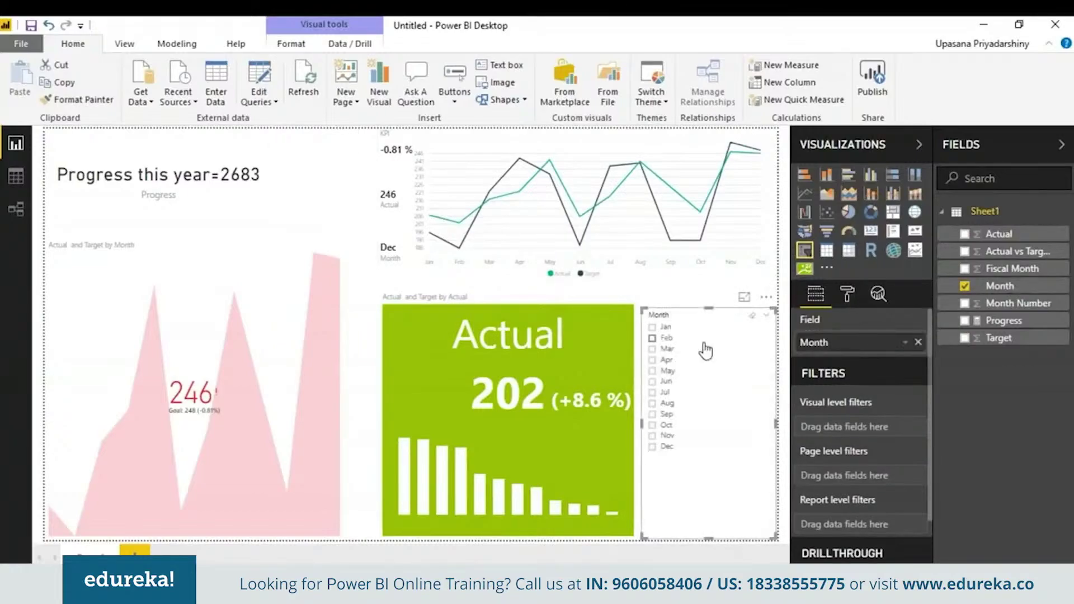
Step: Try single-month picks, then turn Single Select off in the slicer's selection controls
{"action": "left_click", "coordinate": [652, 338]}
{"action": "left_click", "coordinate": [653, 326]}
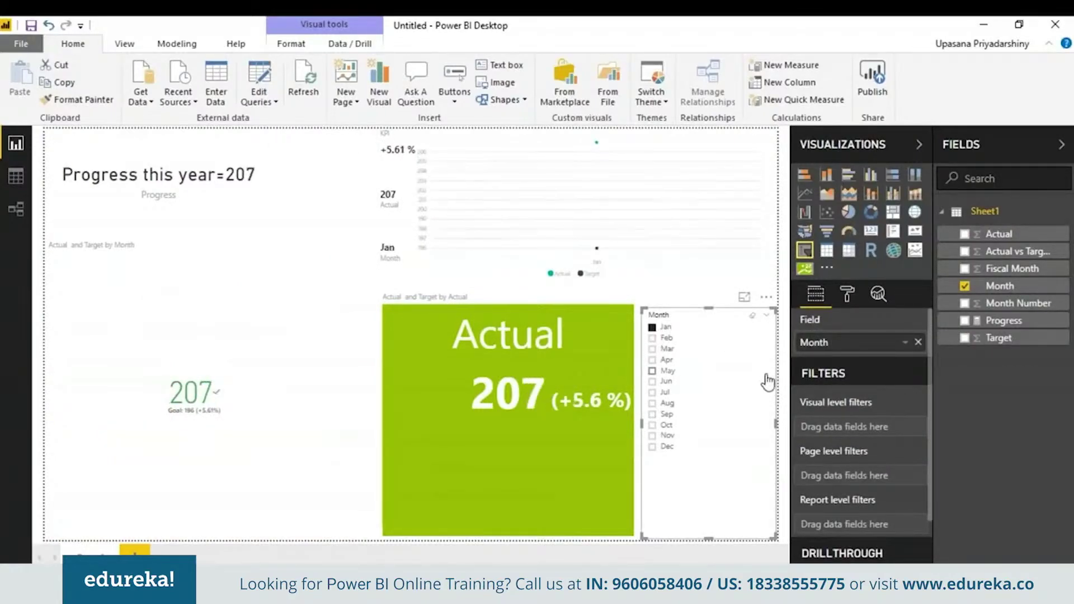
{"action": "left_click", "coordinate": [653, 327]}
{"action": "left_click", "coordinate": [847, 294]}
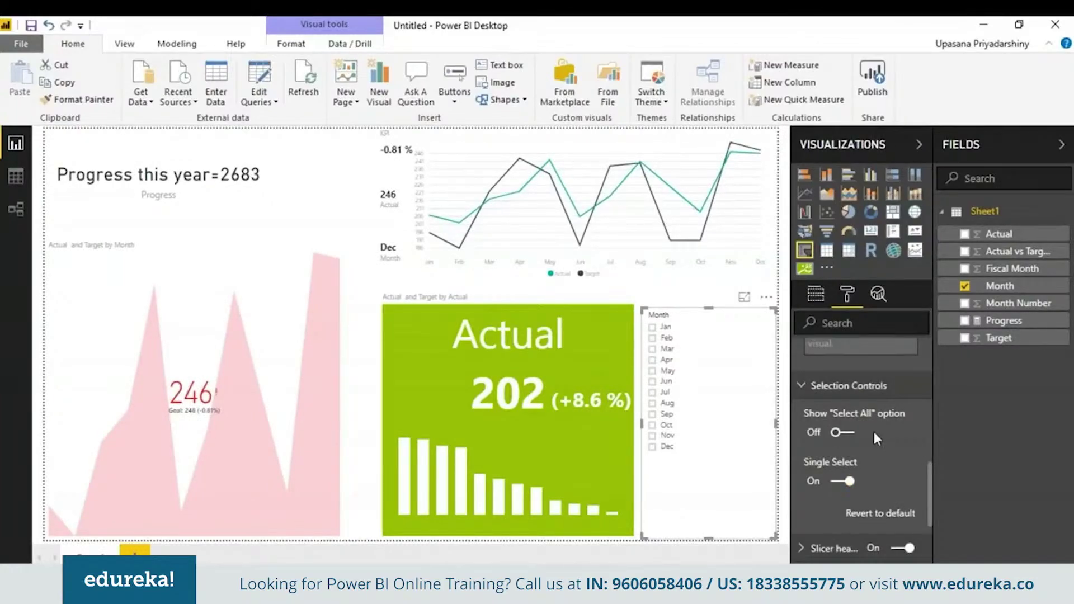
{"action": "left_click", "coordinate": [837, 482]}
Step: Tick all twelve months, Jan through Dec, in the Month slicer
{"action": "left_click", "coordinate": [652, 327]}
{"action": "left_click", "coordinate": [652, 338]}
{"action": "left_click", "coordinate": [652, 349]}
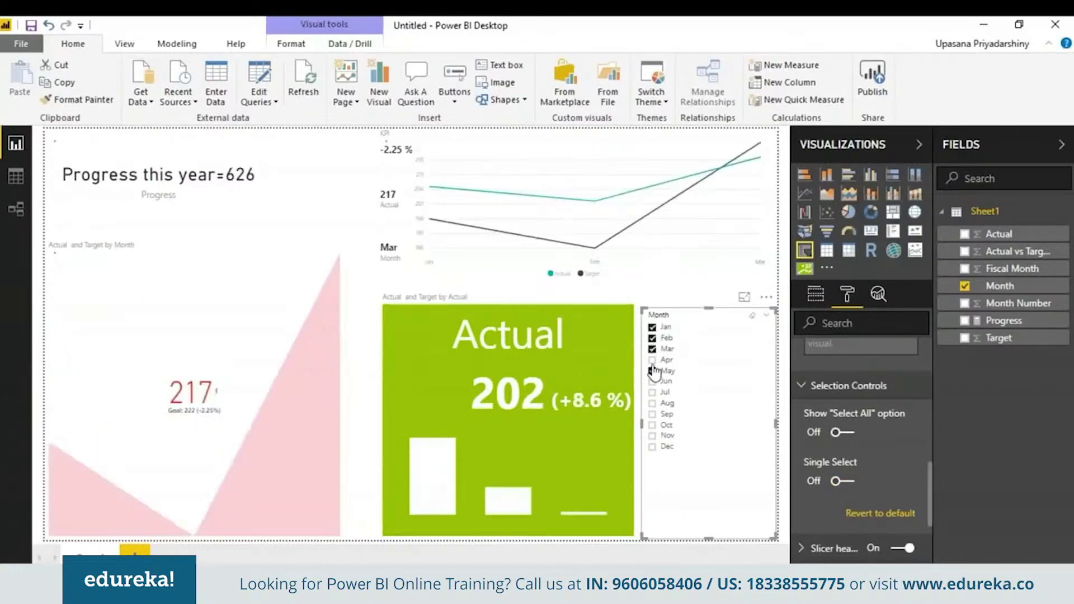
{"action": "left_click", "coordinate": [653, 371]}
{"action": "left_click", "coordinate": [652, 381]}
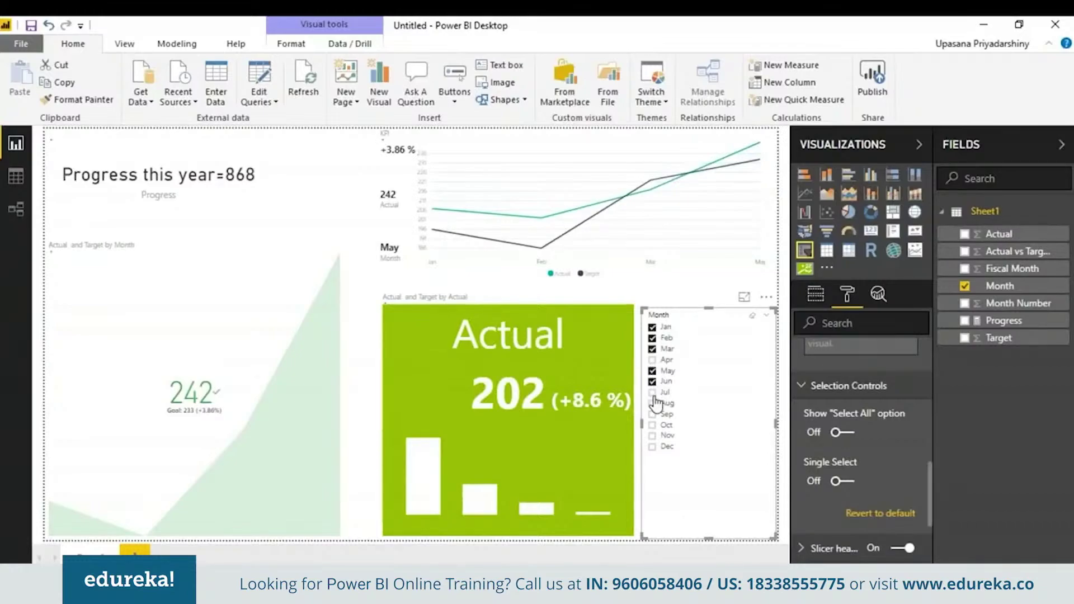
{"action": "left_click", "coordinate": [652, 403]}
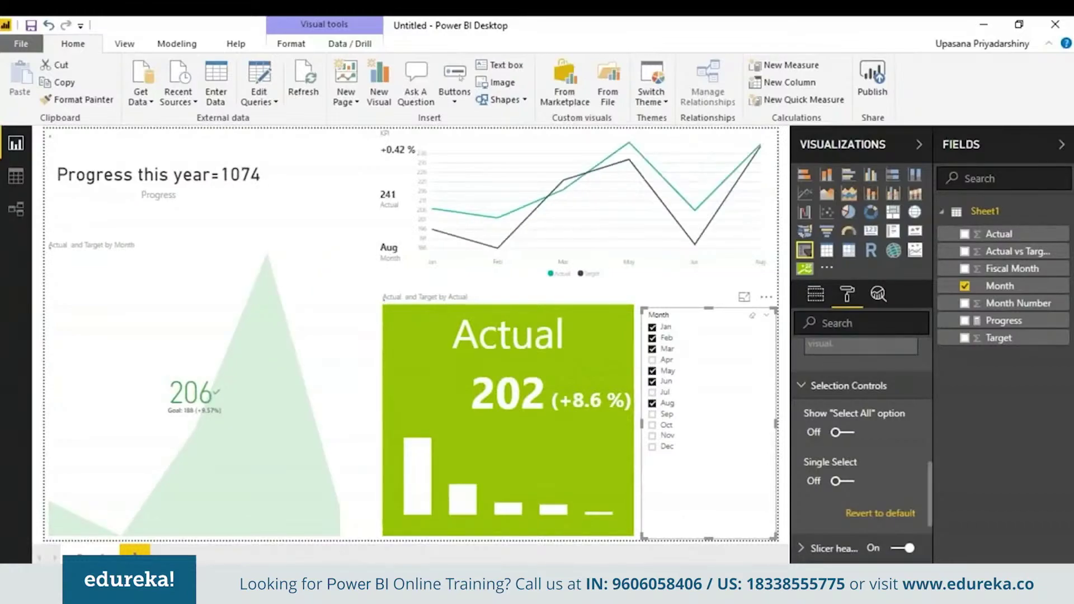
{"action": "left_click", "coordinate": [652, 391]}
{"action": "left_click", "coordinate": [652, 360]}
{"action": "left_click", "coordinate": [652, 414]}
{"action": "left_click", "coordinate": [652, 424]}
{"action": "left_click", "coordinate": [652, 436]}
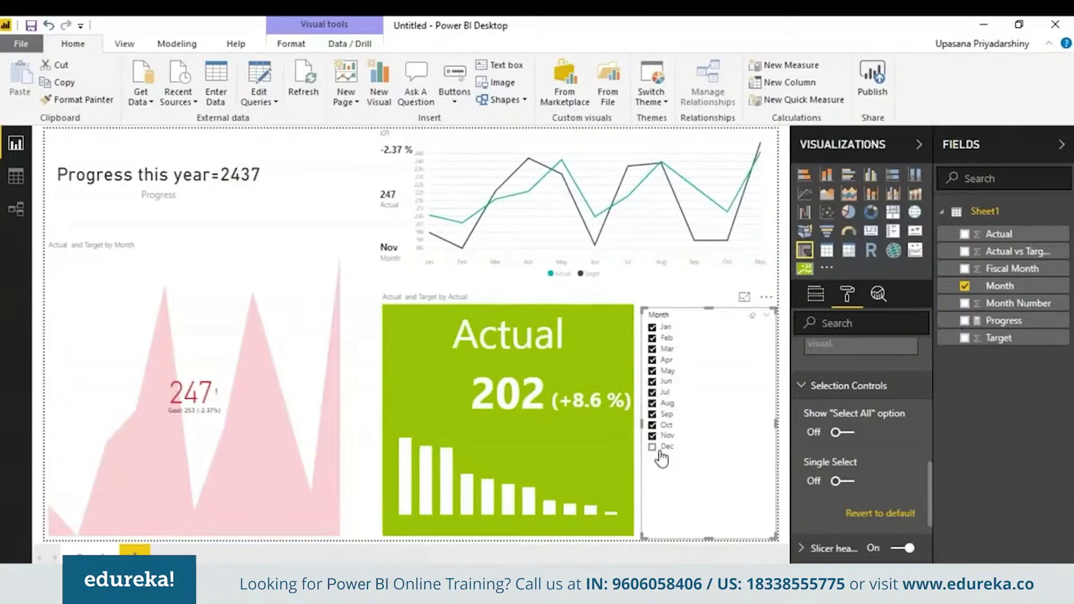
{"action": "left_click", "coordinate": [652, 446]}
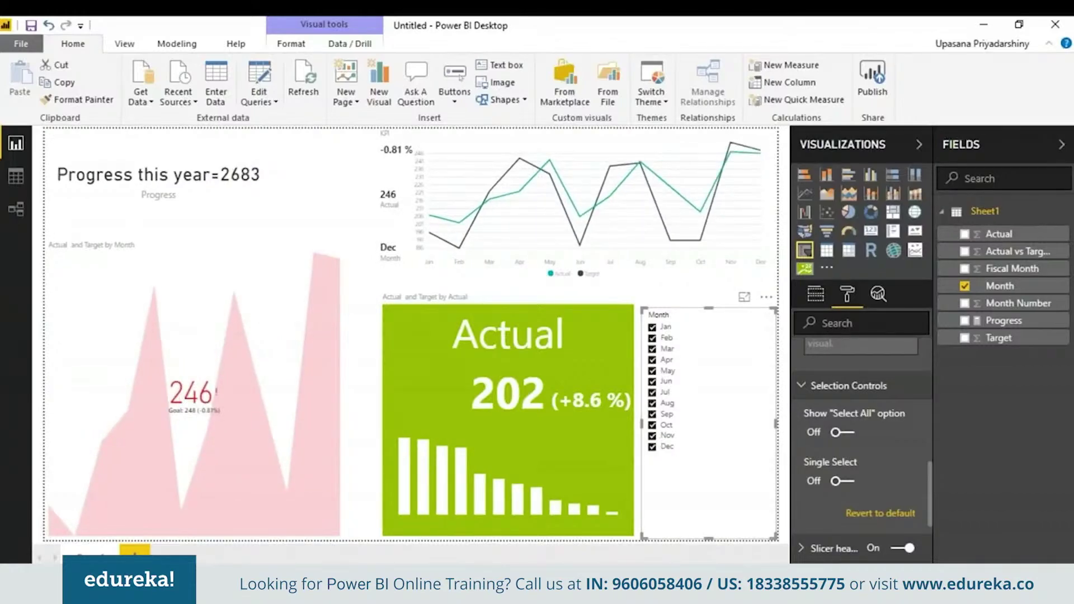